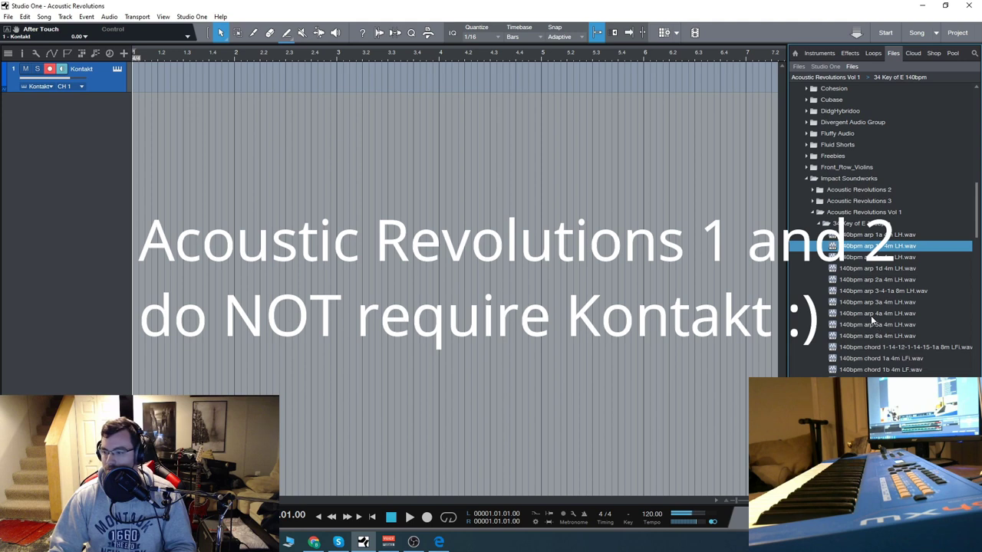
pyautogui.click(871, 315)
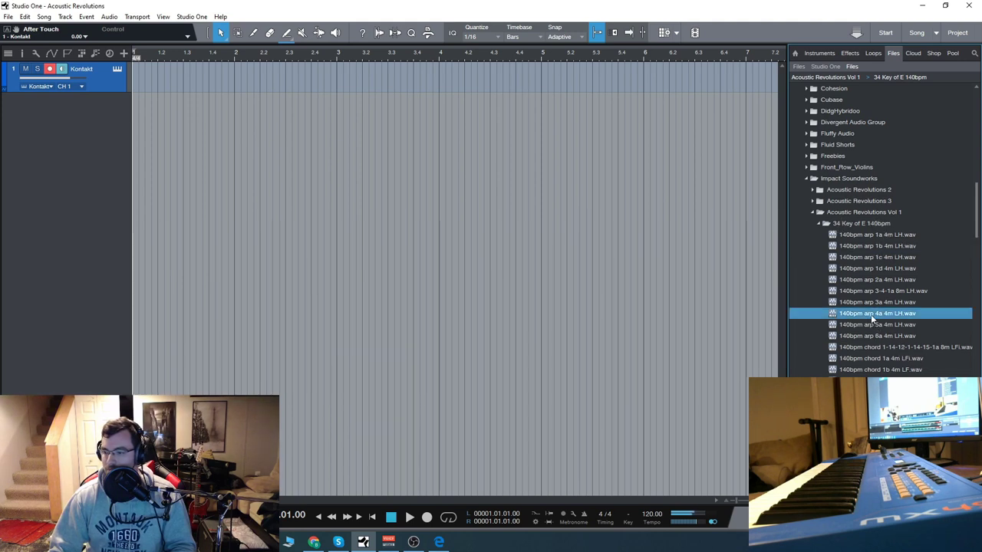
pyautogui.scroll(-2, 870, 326)
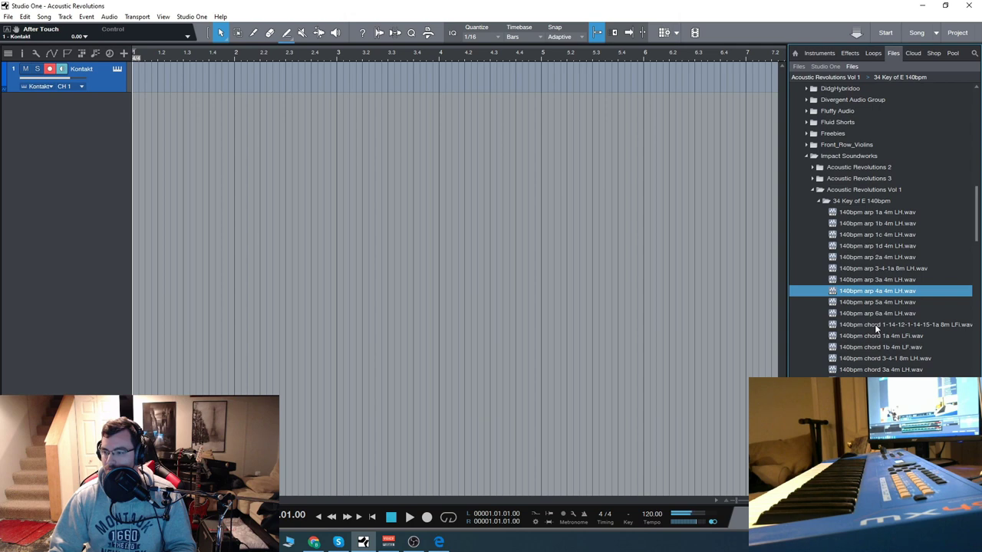
pyautogui.click(875, 323)
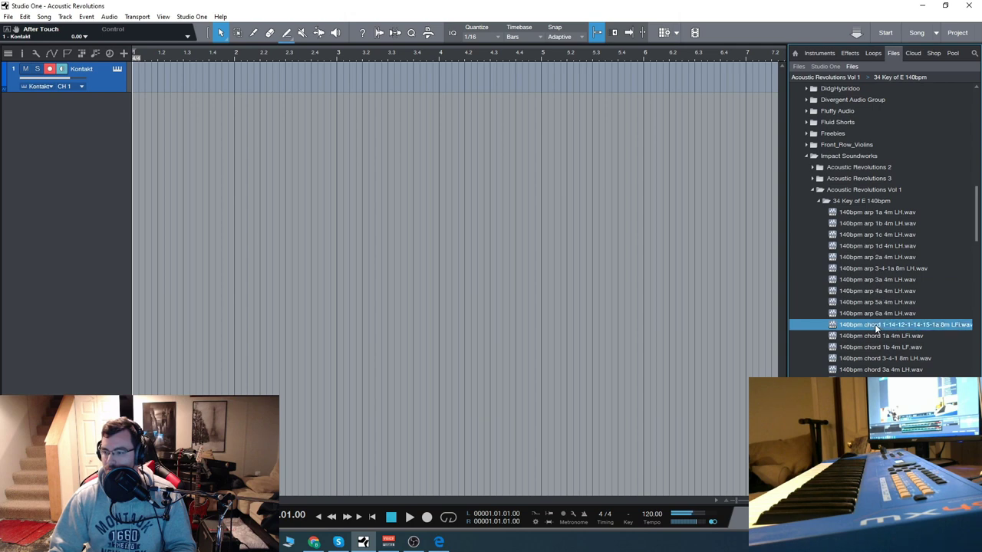
pyautogui.scroll(-2, 878, 335)
pyautogui.scroll(-2, 878, 335)
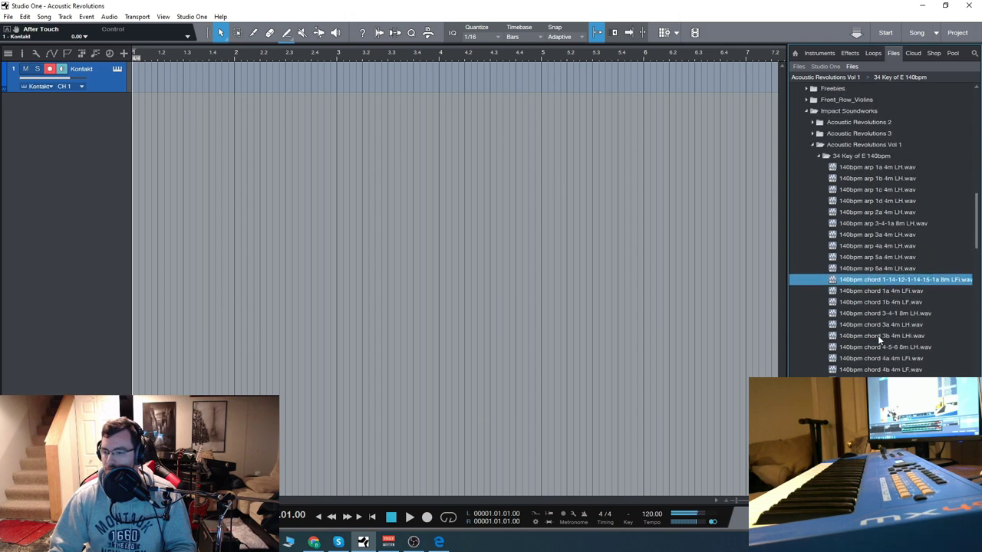
pyautogui.scroll(-1, 878, 335)
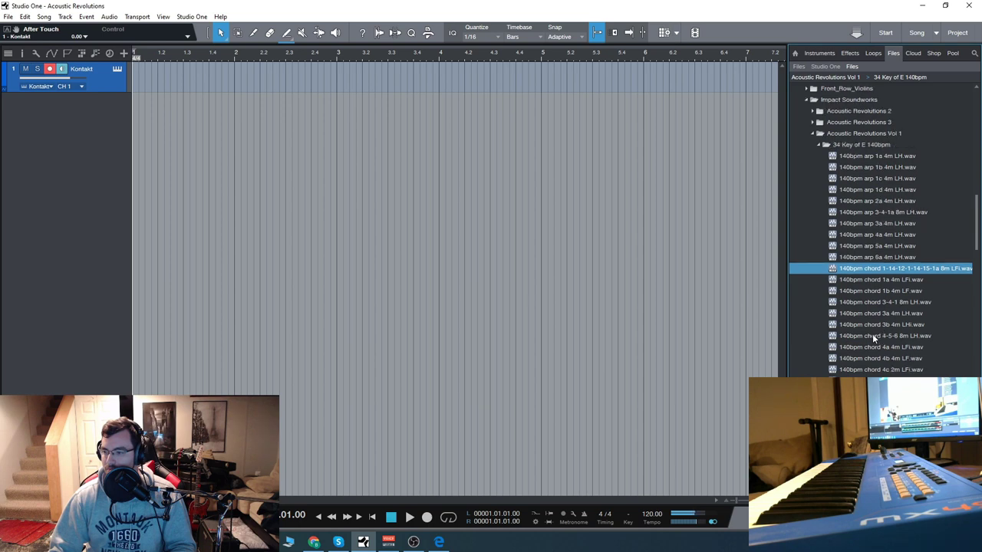
pyautogui.scroll(-3, 865, 273)
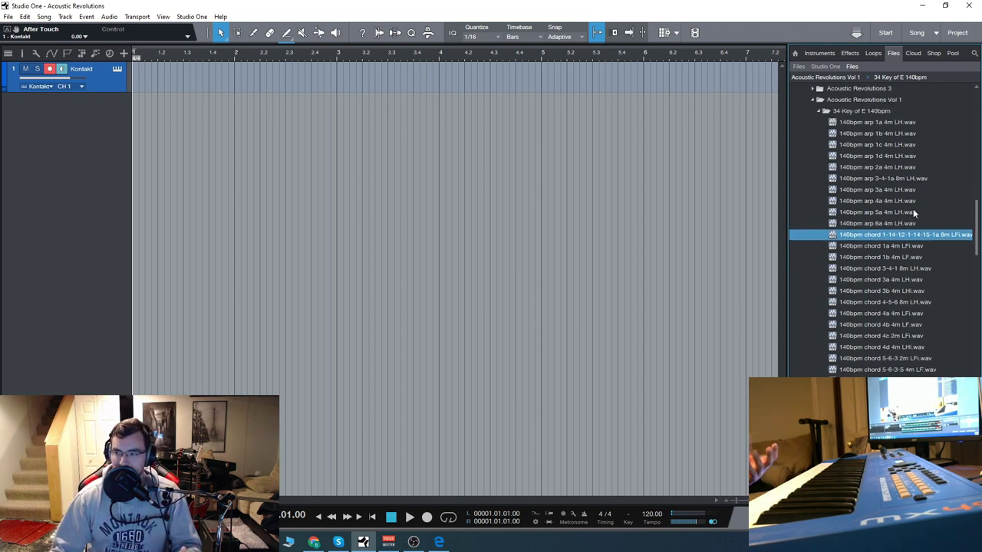
# - Look through the remaining chord and strum loops of the 34 Key of E 140bpm folder and the key folders below it
pyautogui.scroll(-3, 906, 274)
pyautogui.scroll(-15, 906, 274)
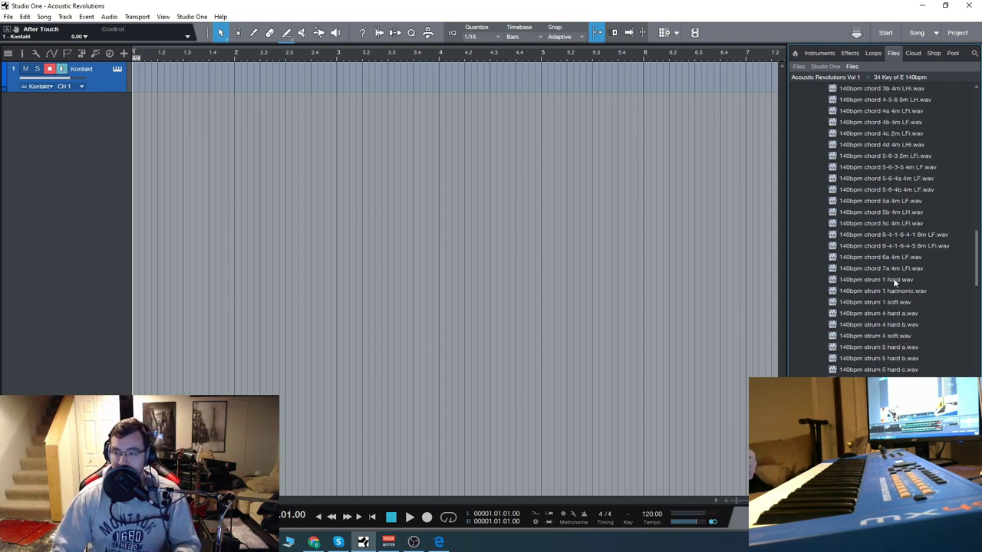
pyautogui.scroll(-8, 906, 275)
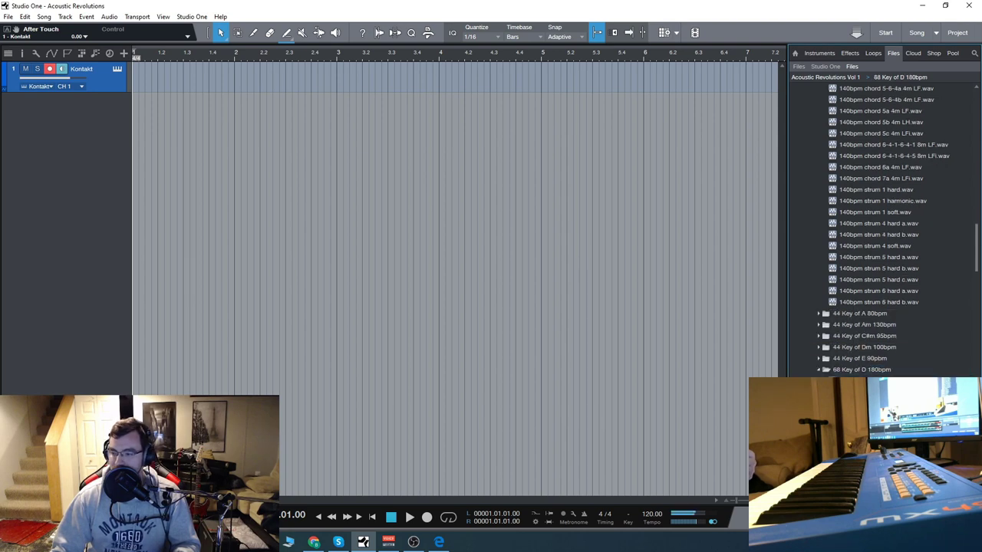
pyautogui.scroll(-3, 869, 328)
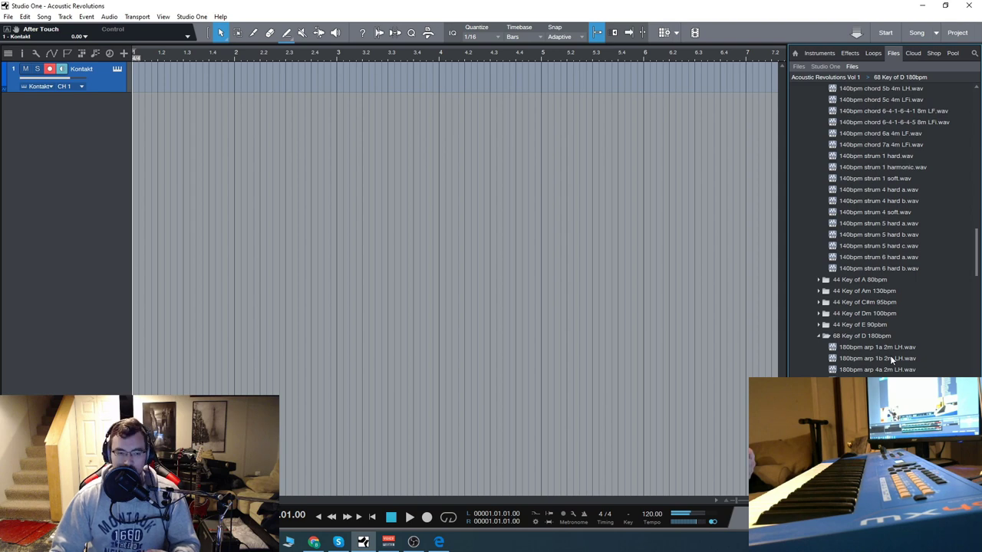
pyautogui.scroll(2, 914, 322)
pyautogui.scroll(8, 911, 320)
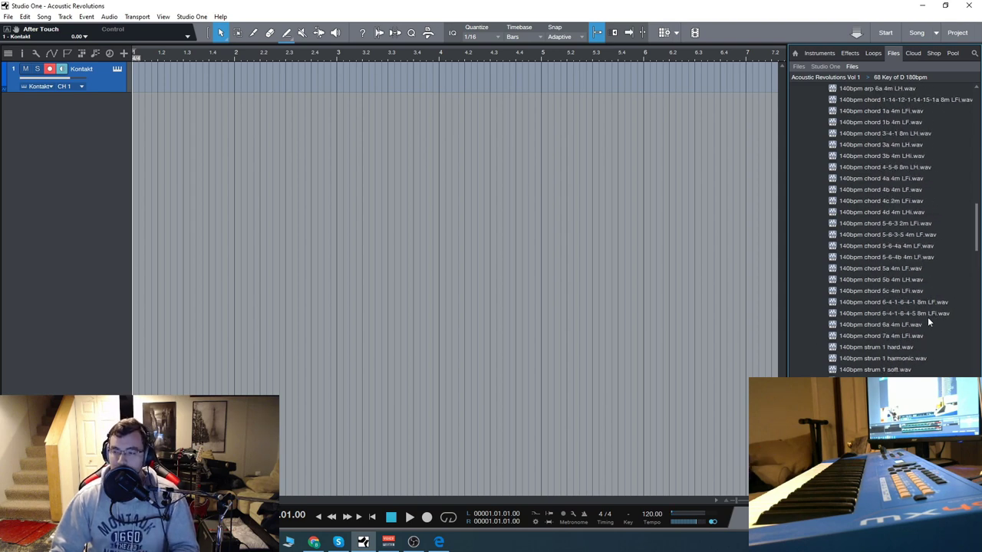
# - Collapse the 34 Key of E 140bpm and 68 Key of D 180bpm folders, keeping Acoustic Revolutions Vol 1 expanded
pyautogui.click(817, 145)
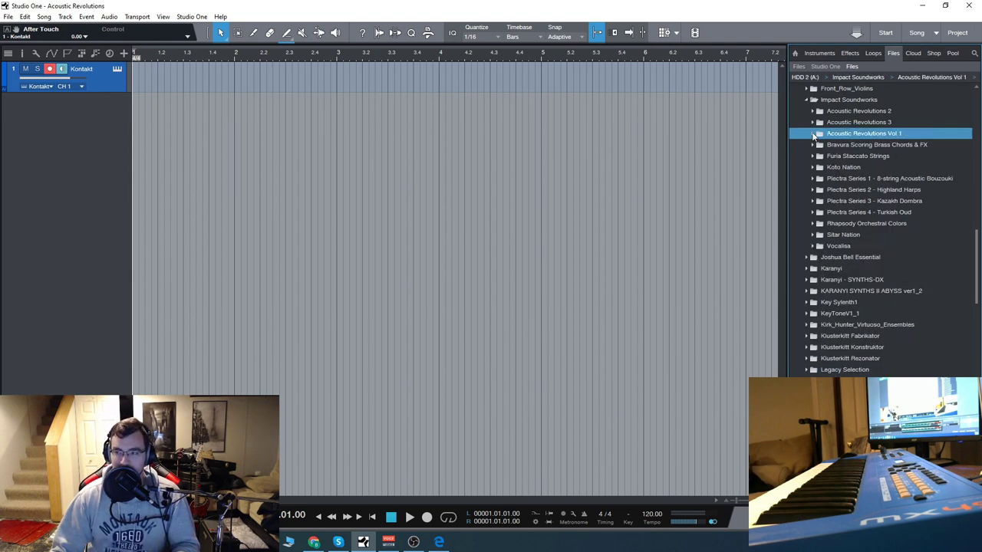
pyautogui.click(814, 134)
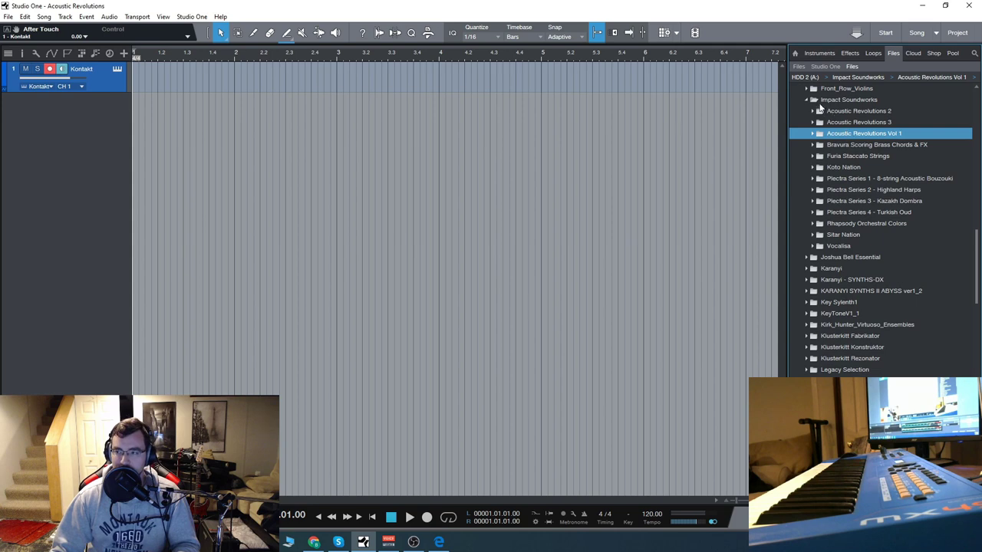
pyautogui.click(814, 133)
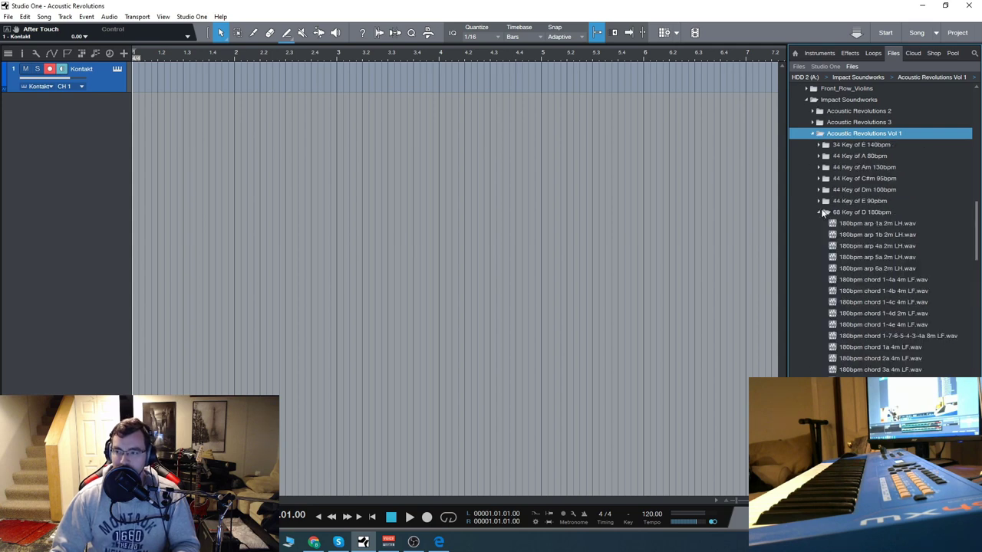
pyautogui.click(818, 213)
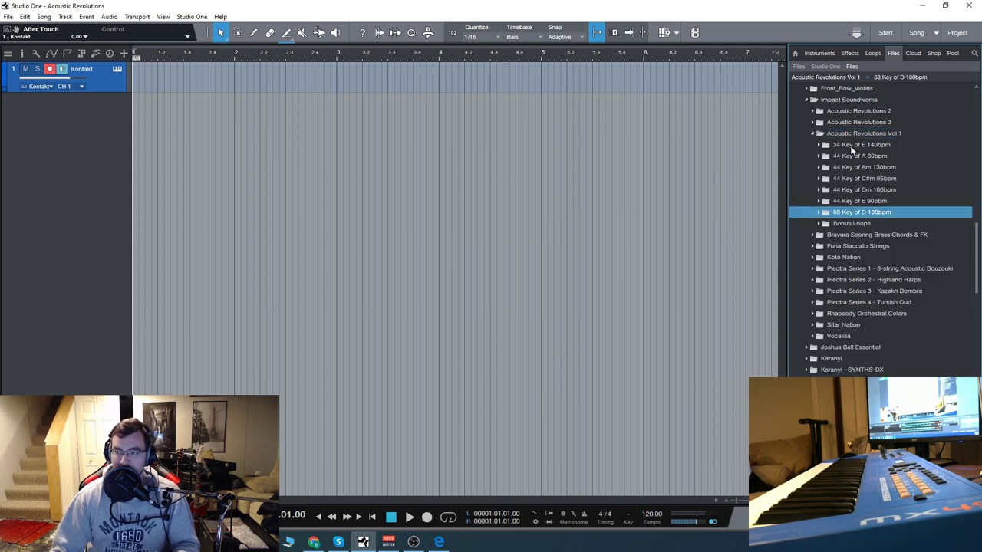
# - Expand the 34 Key of E 140bpm folder and look through its full list of loops
pyautogui.click(817, 145)
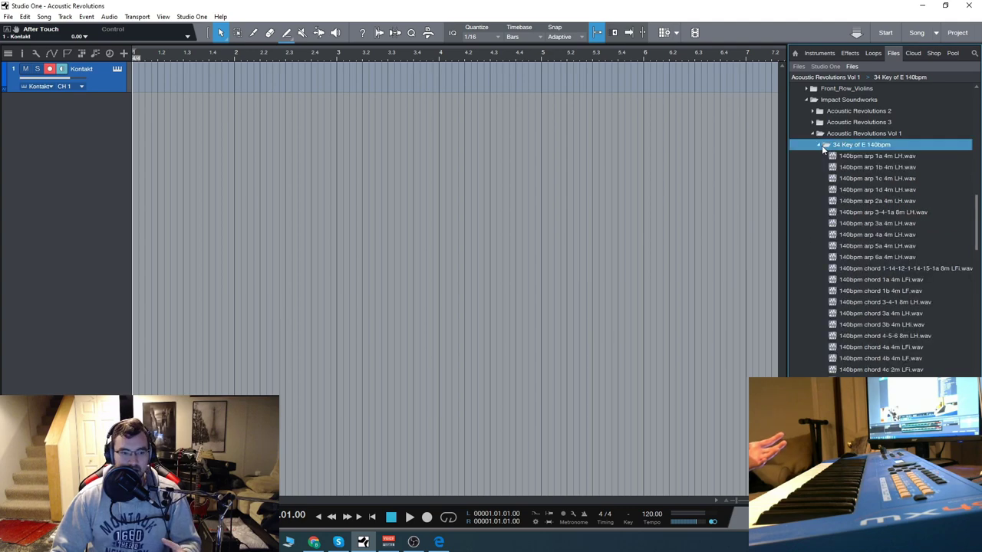
pyautogui.scroll(-5, 944, 232)
pyautogui.scroll(-5, 974, 234)
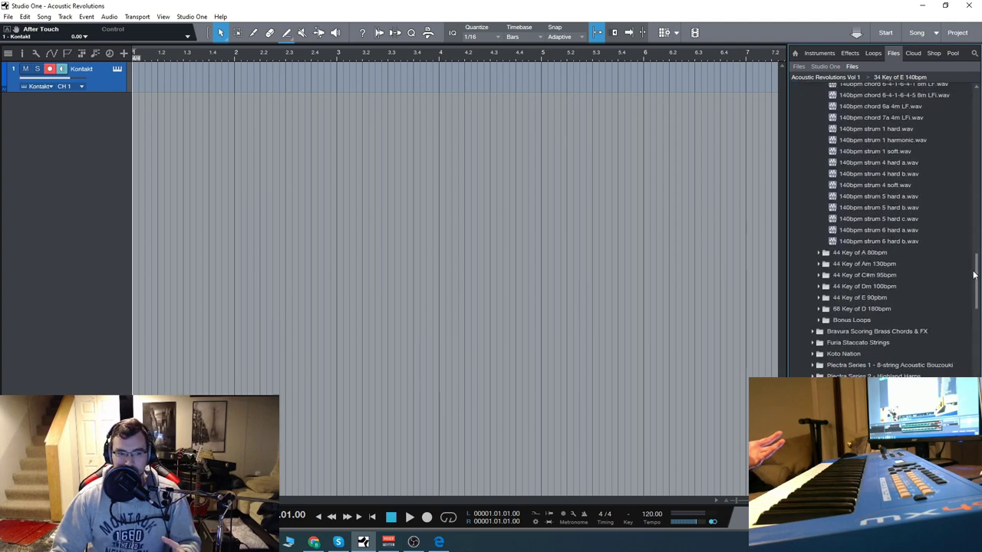
pyautogui.scroll(4, 977, 236)
pyautogui.scroll(6, 977, 237)
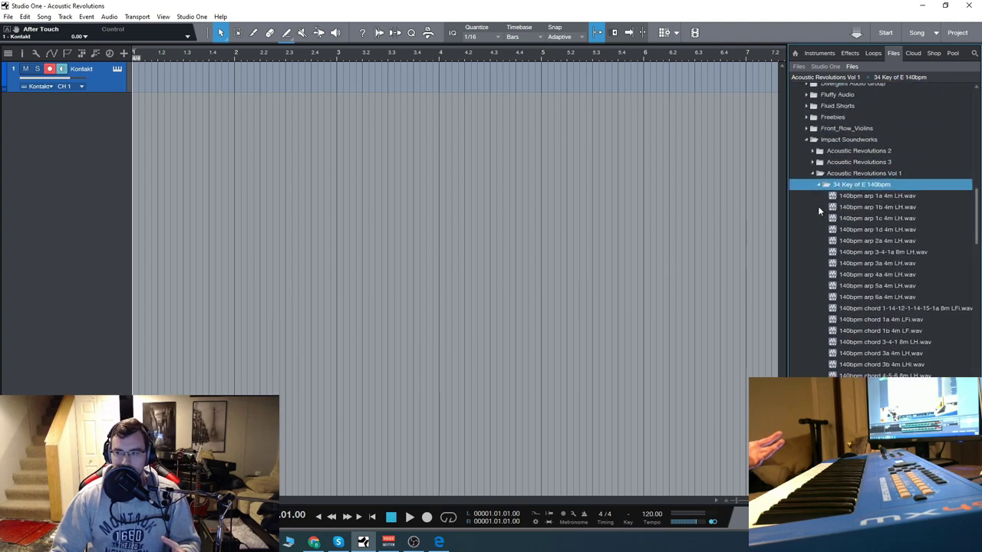
# - Collapse the 34 Key of E 140bpm folder and look through the loops in the 44 Key of A 80bpm folder
pyautogui.click(823, 185)
pyautogui.click(818, 197)
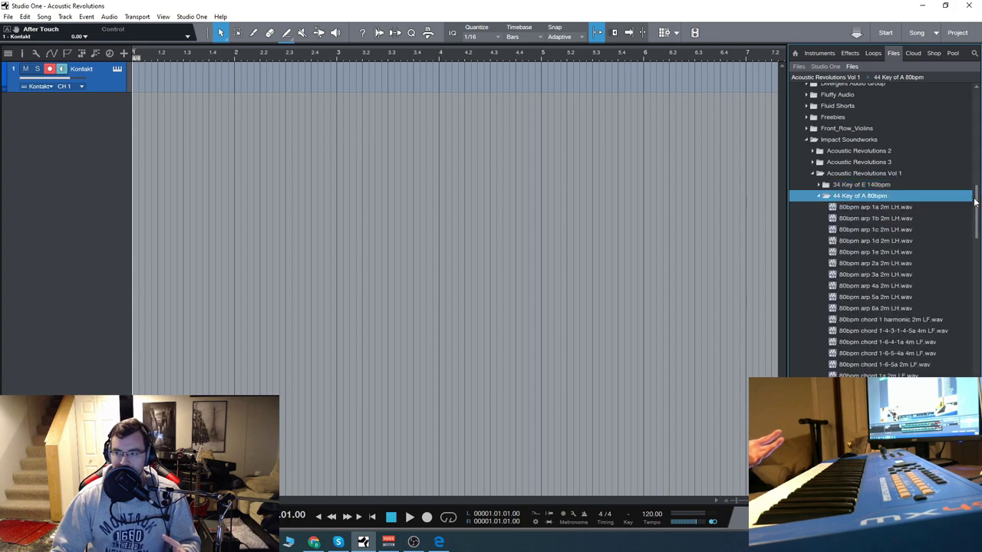
pyautogui.scroll(-7, 976, 230)
pyautogui.scroll(8, 883, 230)
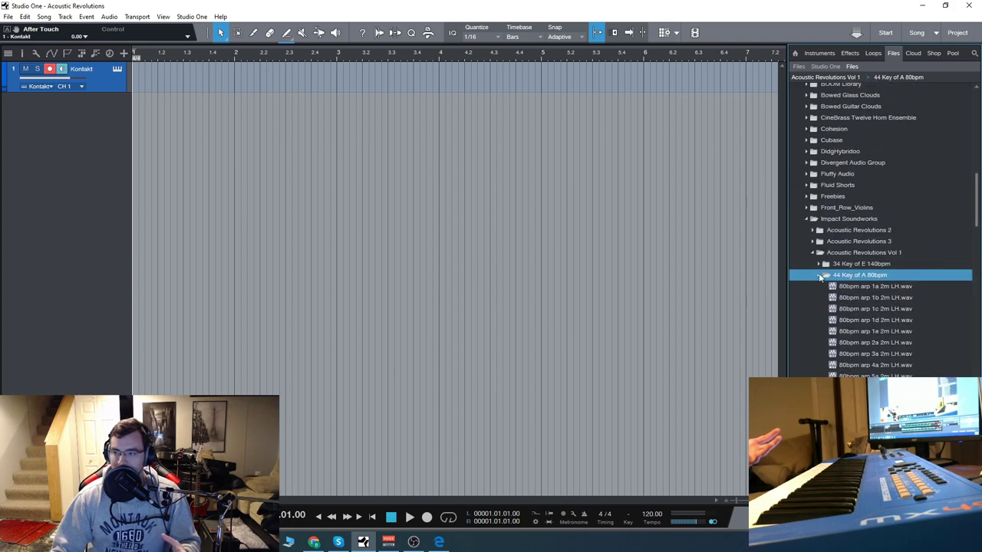
# - Collapse Acoustic Revolutions Vol 1 and audition Amaj 44 90bpm 02c arp 4m.wav from the 90bpm Acid Loops of Acoustic Revolutions 2
pyautogui.click(818, 274)
pyautogui.click(813, 252)
pyautogui.click(812, 230)
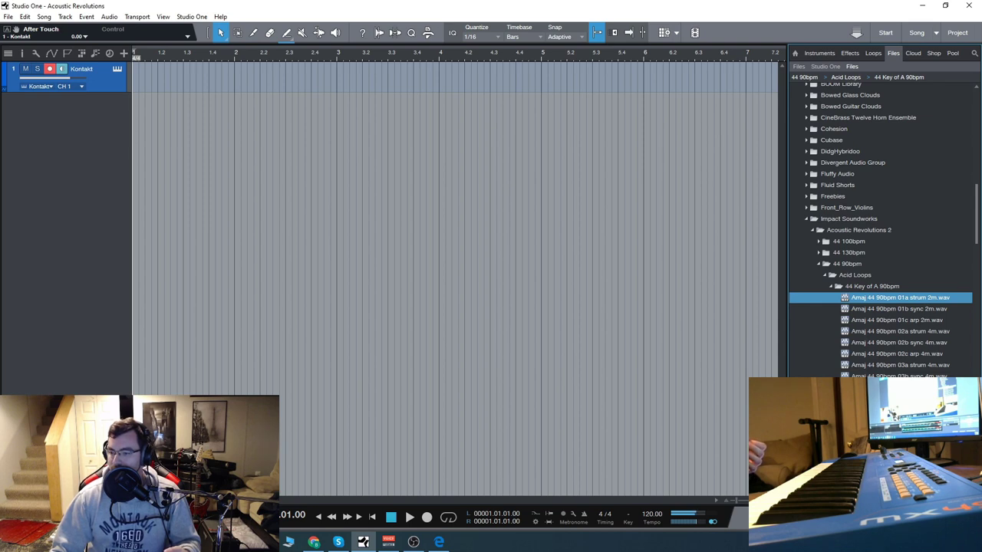
pyautogui.click(879, 355)
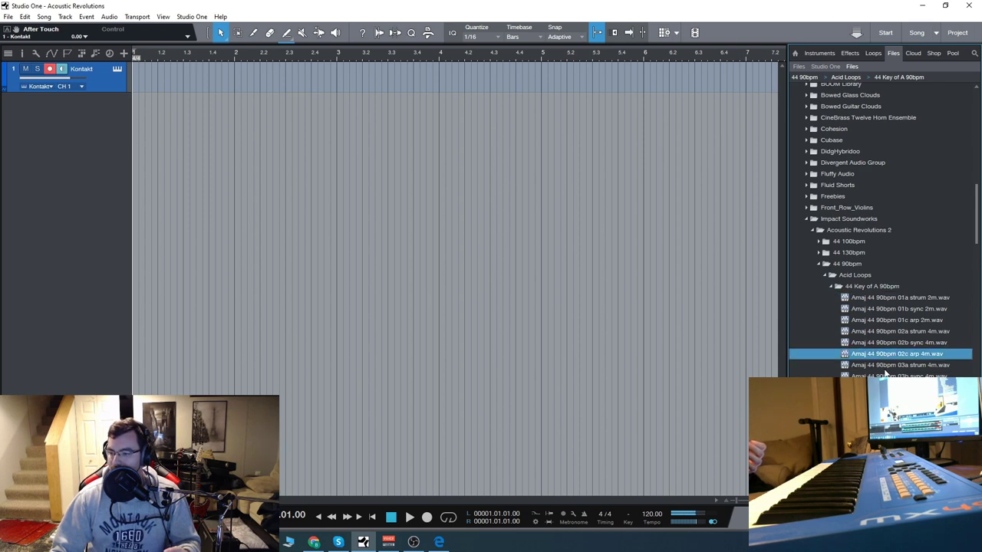
# - Look through the key folders of the 90bpm Acid Loops and expand the 44 Key of Em 90bpm folder
pyautogui.scroll(-3, 915, 316)
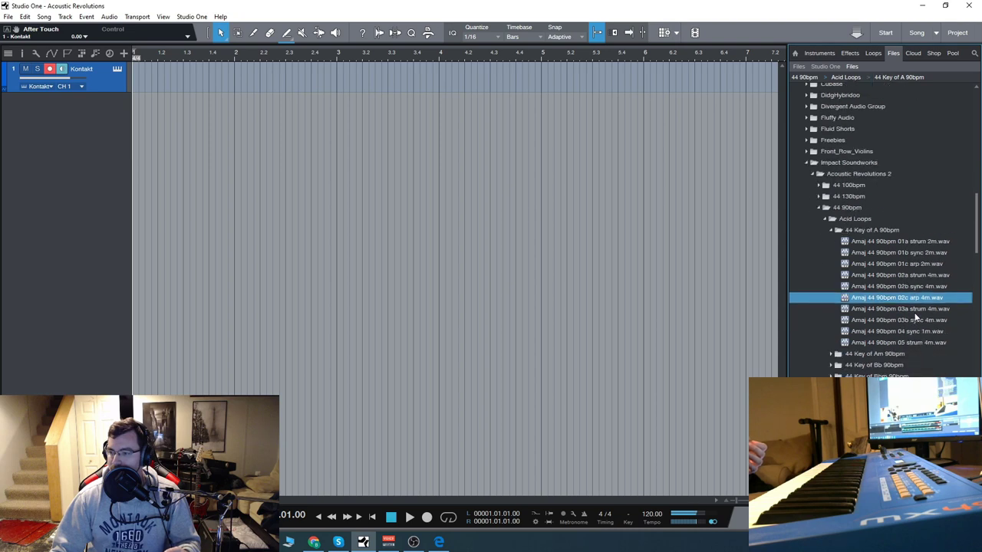
pyautogui.scroll(-2, 914, 313)
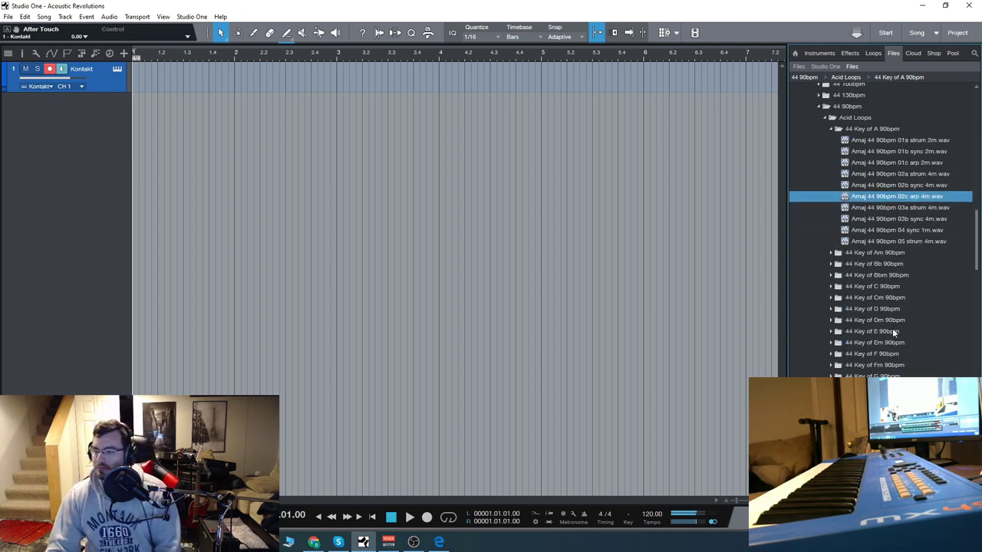
pyautogui.click(831, 342)
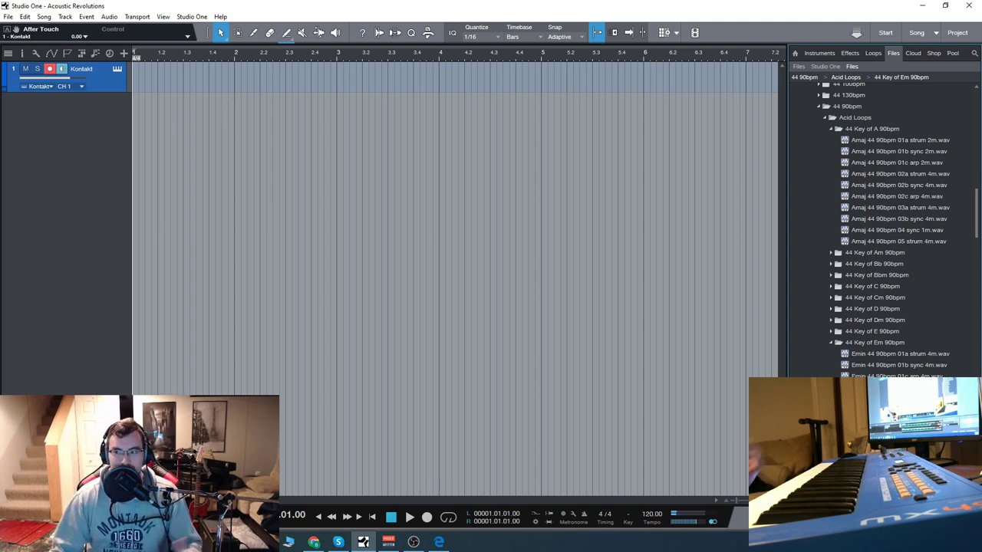
# - Collapse the Em and A key folders, the Acid Loops folder and the 44 90bpm folder in Acoustic Revolutions 2
pyautogui.click(831, 343)
pyautogui.click(831, 129)
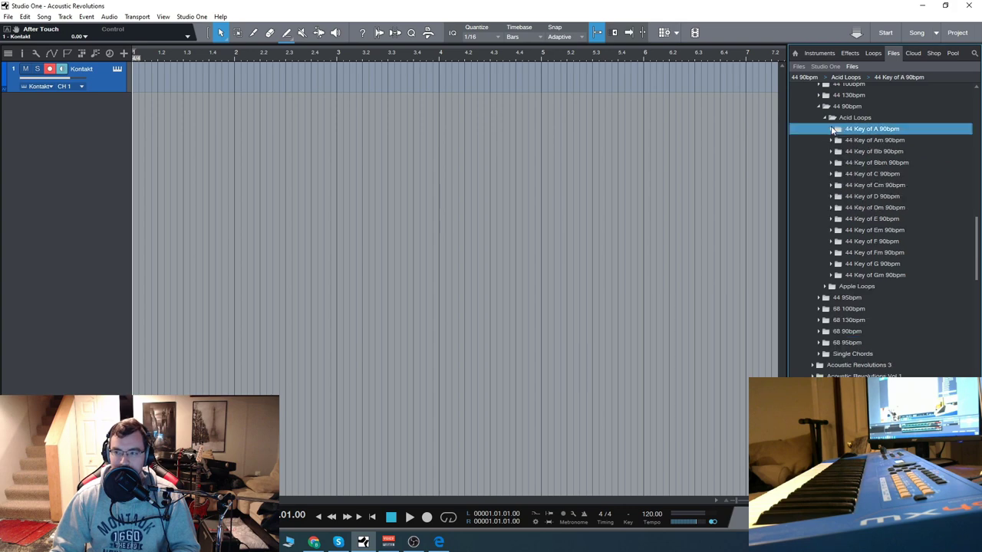
pyautogui.click(825, 117)
pyautogui.click(819, 107)
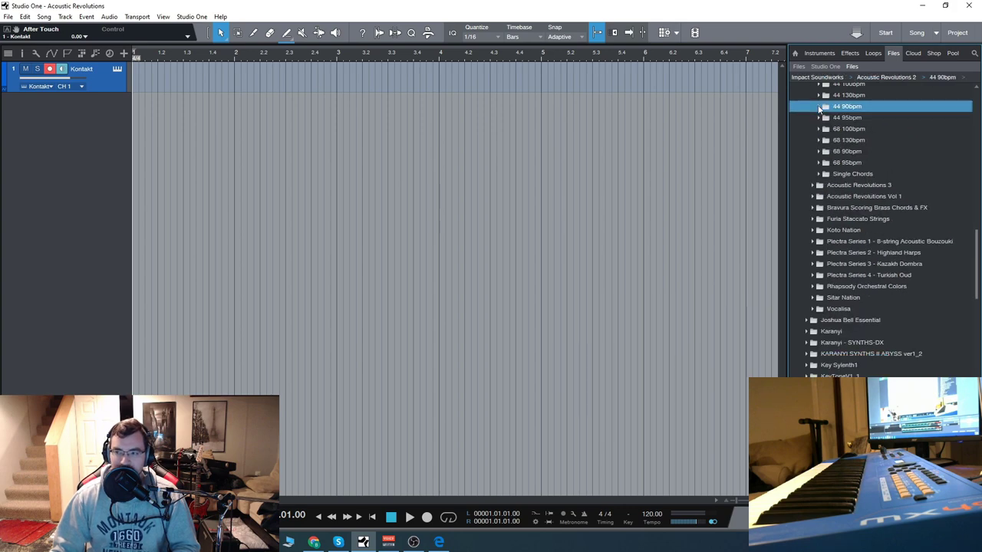
# - Open the Kontakt instrument of track 1 and move its window slightly up and to the right
pyautogui.click(116, 69)
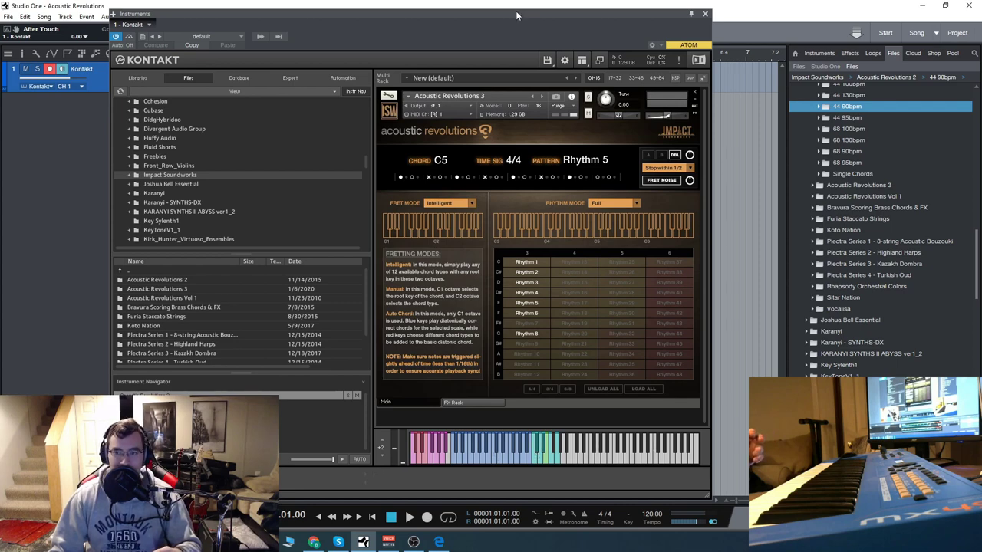
pyautogui.moveTo(515, 12); pyautogui.dragTo(535, 9)
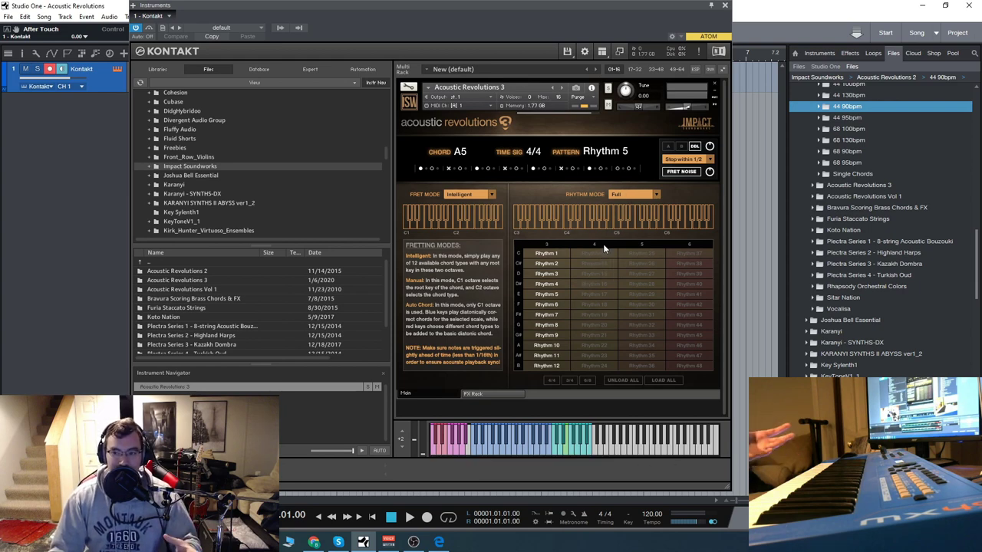
# - Switch the Acoustic Revolutions 3 rhythm mode to Compact and back to Full
pyautogui.click(634, 194)
pyautogui.click(637, 204)
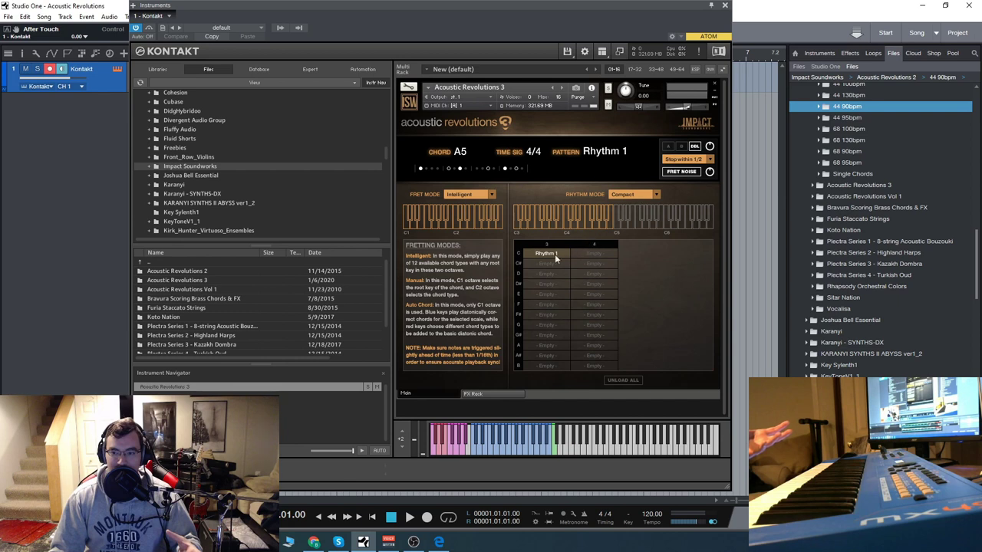
pyautogui.click(634, 194)
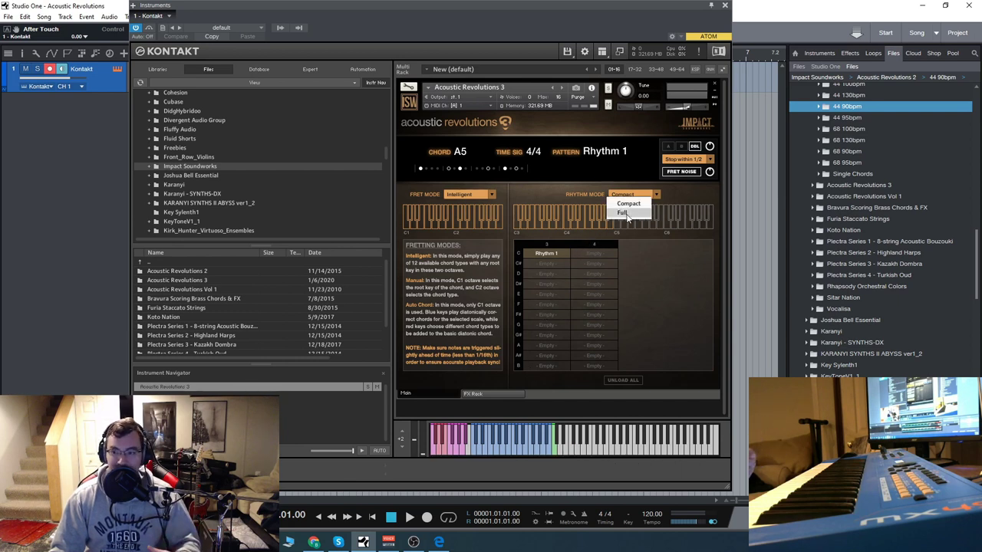
pyautogui.click(623, 213)
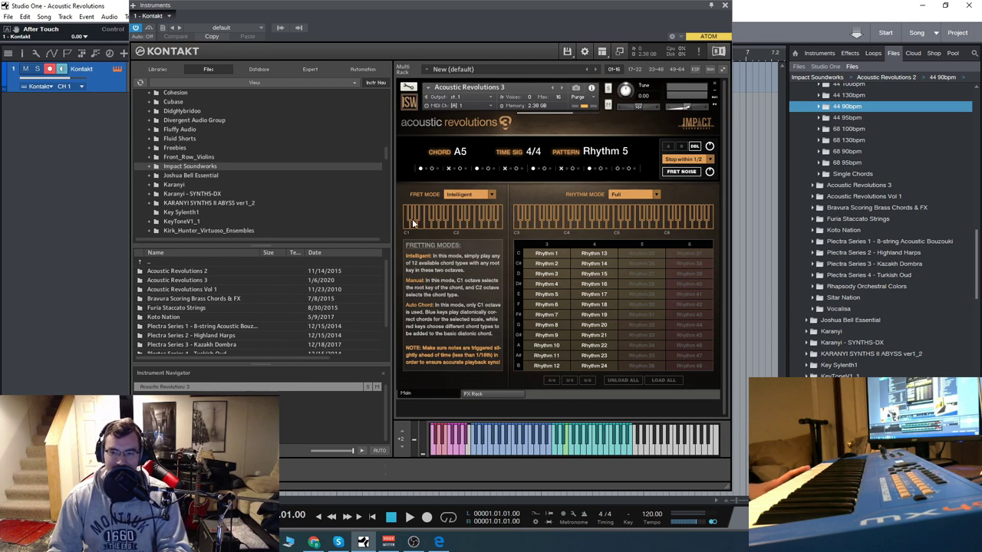
# - View the available fret modes of Acoustic Revolutions 3
pyautogui.click(472, 194)
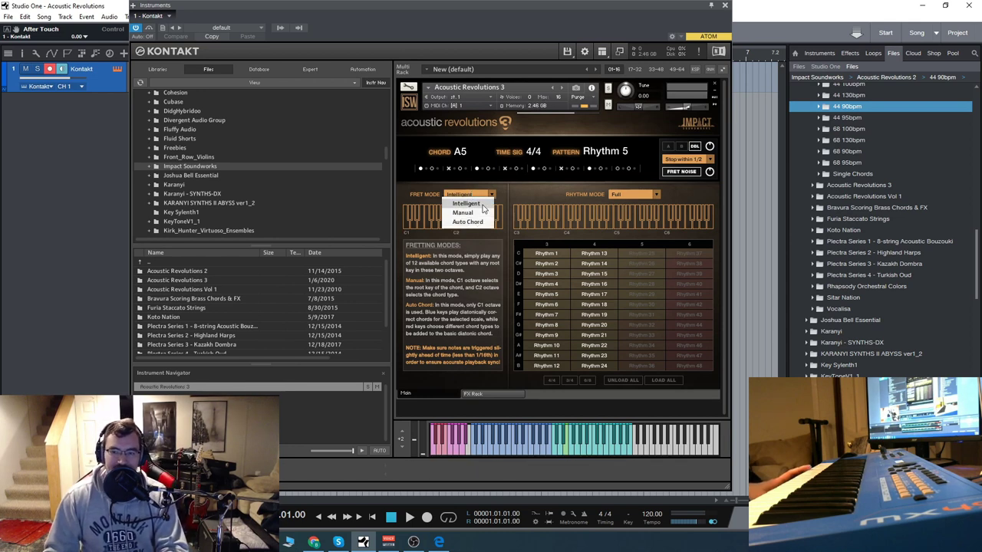
pyautogui.click(521, 192)
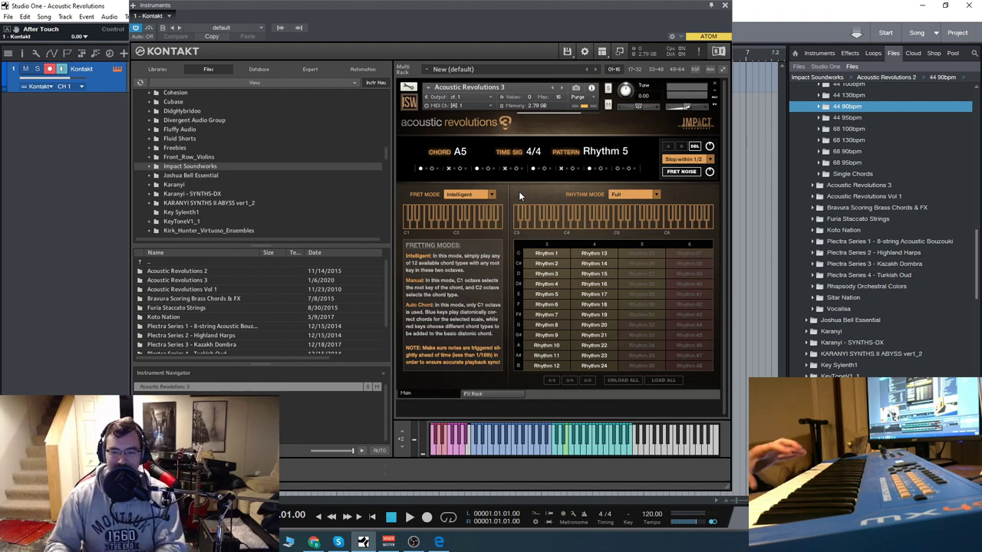
pyautogui.click(494, 195)
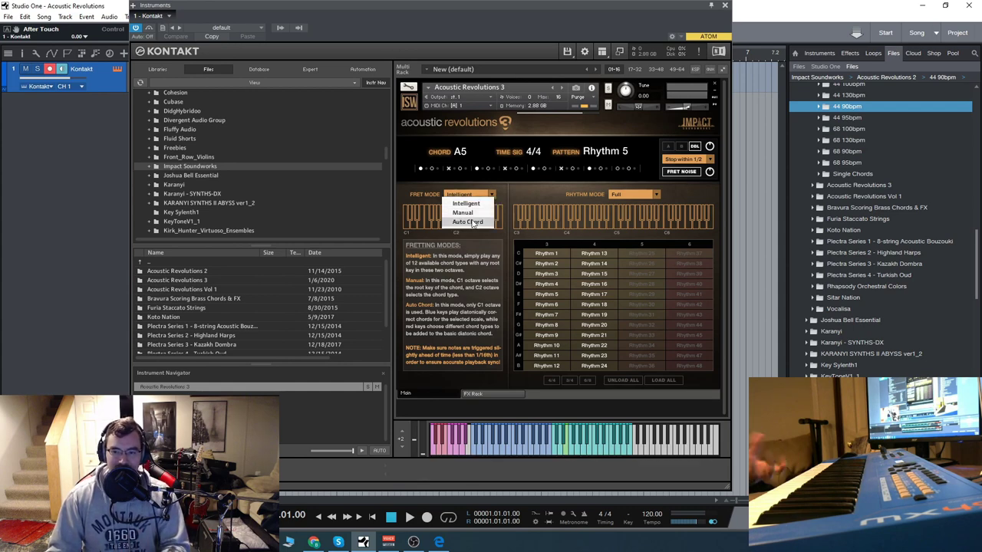
pyautogui.click(521, 192)
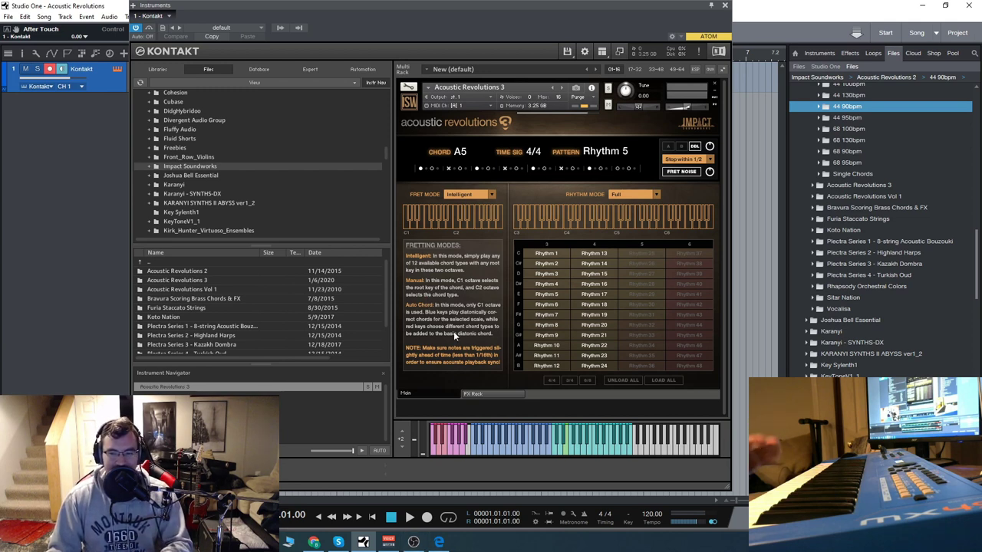
# - Look through the Acoustic Revolutions 3 PDF manual in the browser, including its fret mode section, and minimize it again
pyautogui.click(438, 542)
pyautogui.scroll(1, 654, 305)
pyautogui.scroll(5, 655, 305)
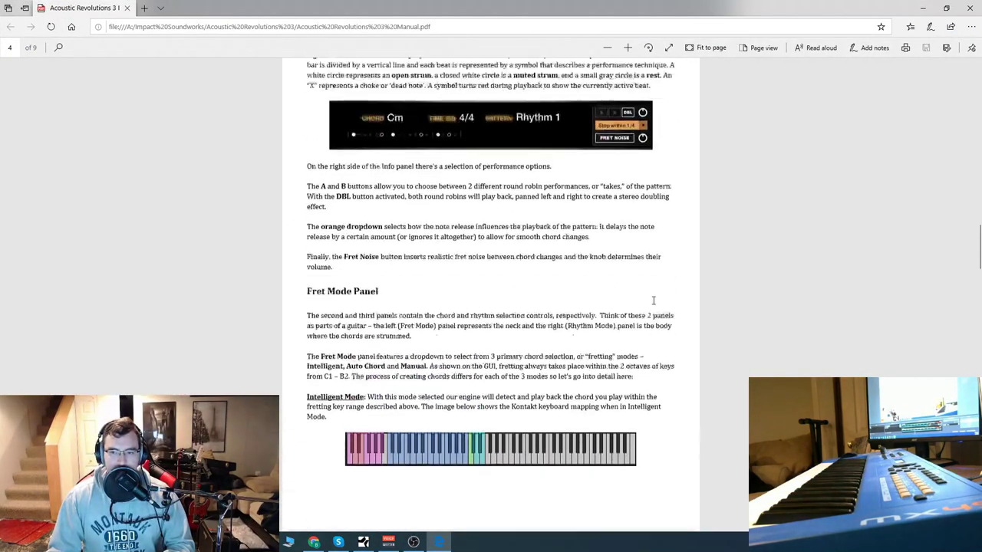
pyautogui.scroll(-12, 652, 301)
pyautogui.scroll(-4, 651, 305)
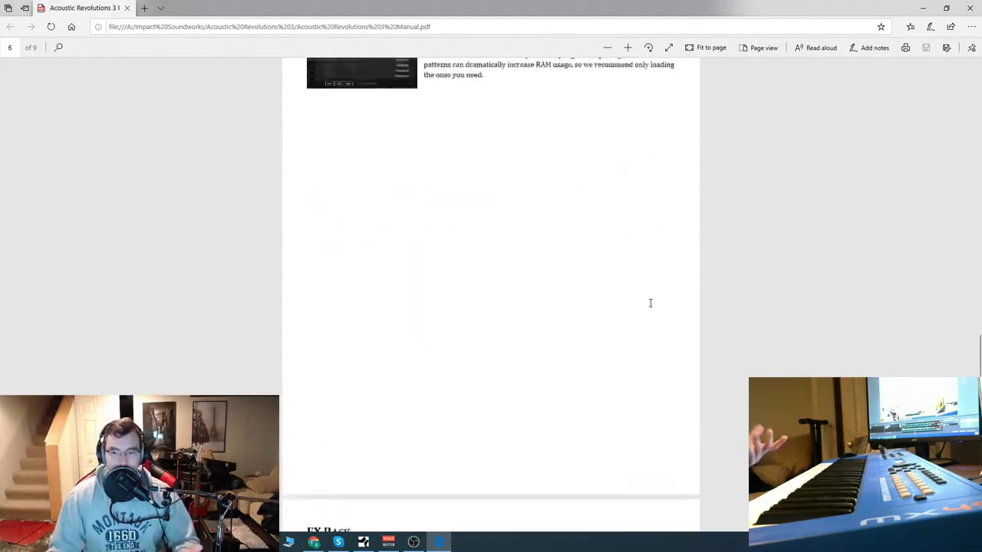
pyautogui.scroll(20, 651, 307)
pyautogui.scroll(8, 650, 307)
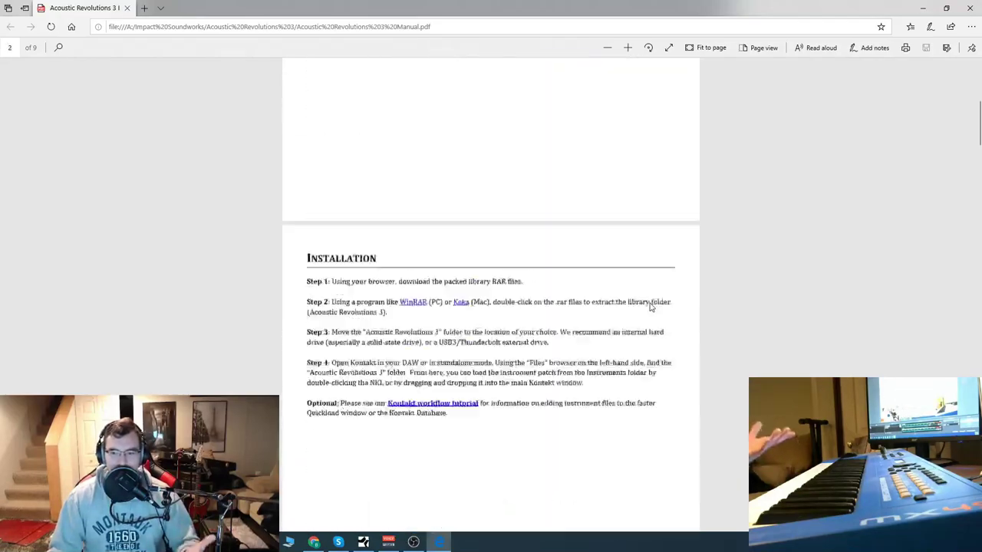
pyautogui.scroll(-10, 650, 308)
pyautogui.scroll(-10, 649, 307)
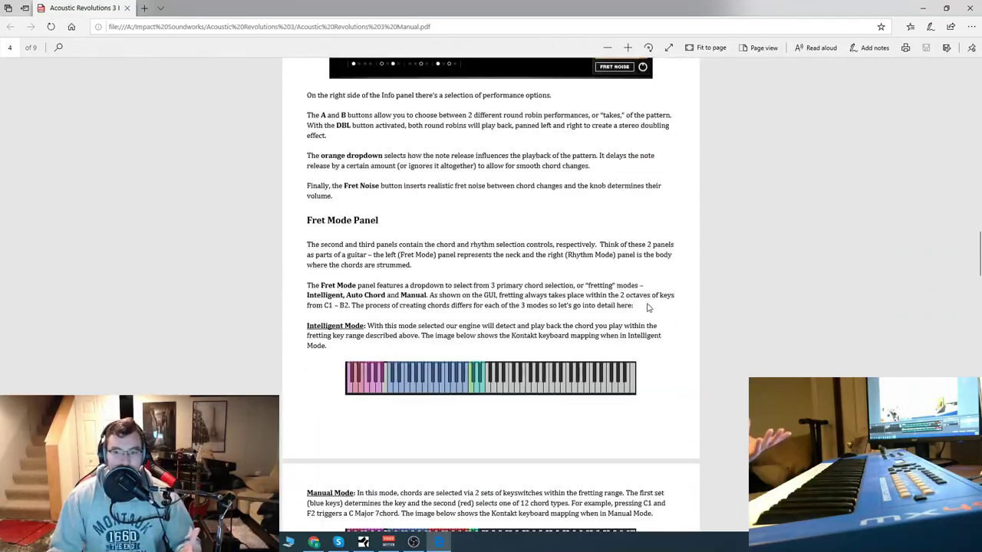
pyautogui.click(923, 8)
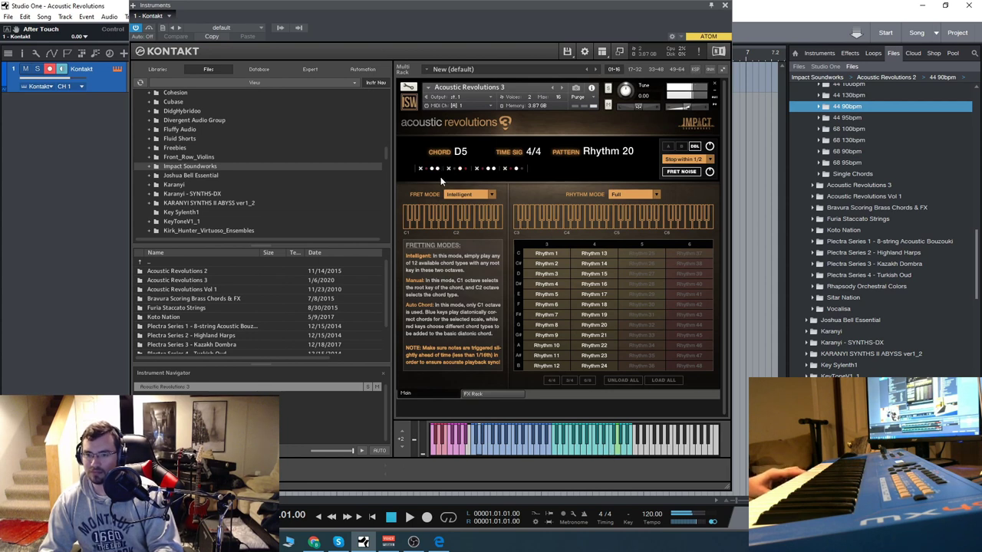
# - Load Rhythm 44, 45 and 46 in Acoustic Revolutions 3 and trigger various 4/4 and 6/8 patterns on the virtual keyboard
pyautogui.click(600, 453)
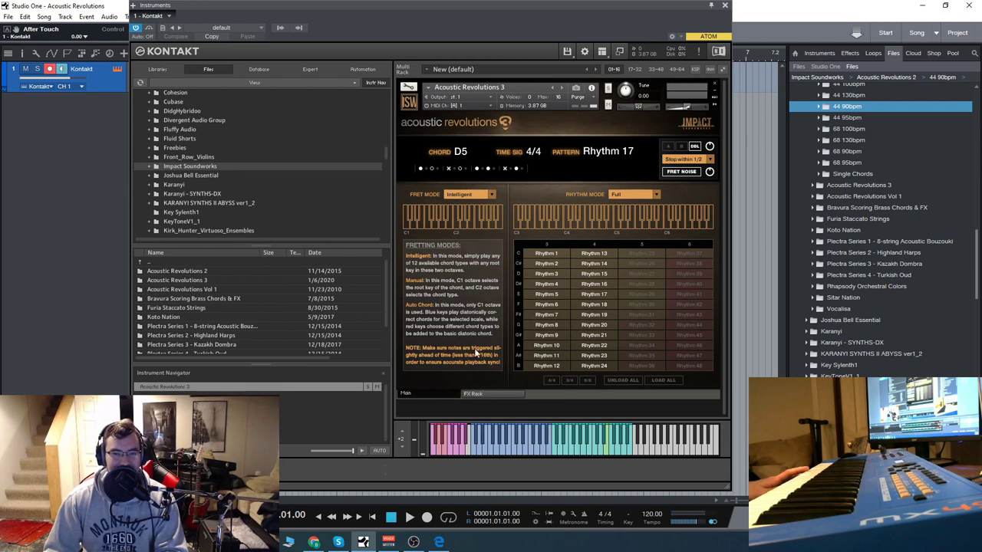
pyautogui.click(600, 454)
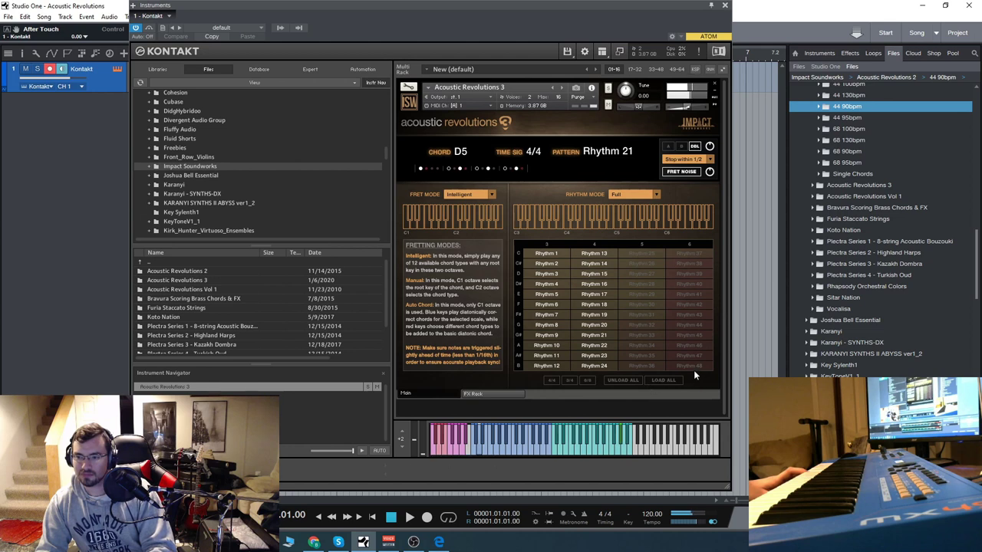
pyautogui.click(691, 326)
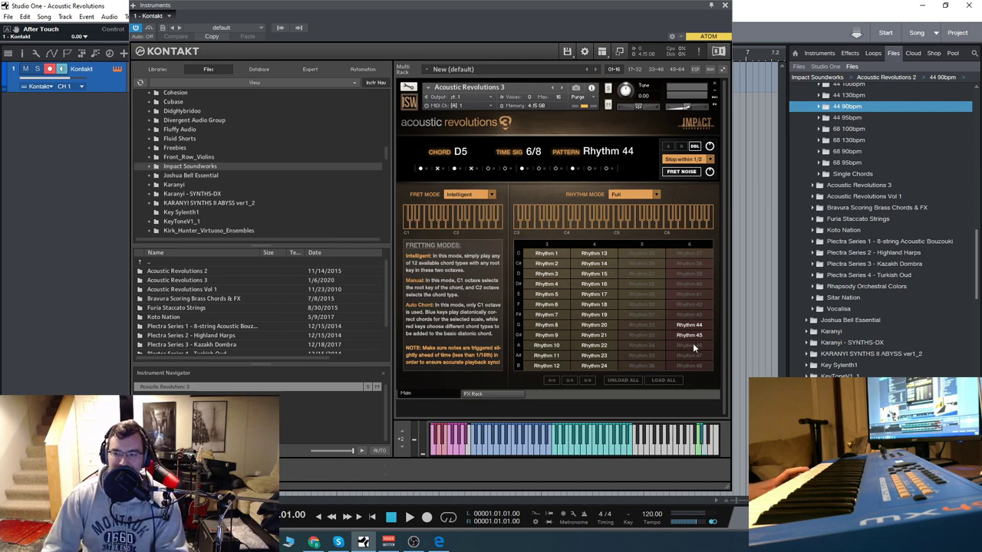
pyautogui.click(705, 454)
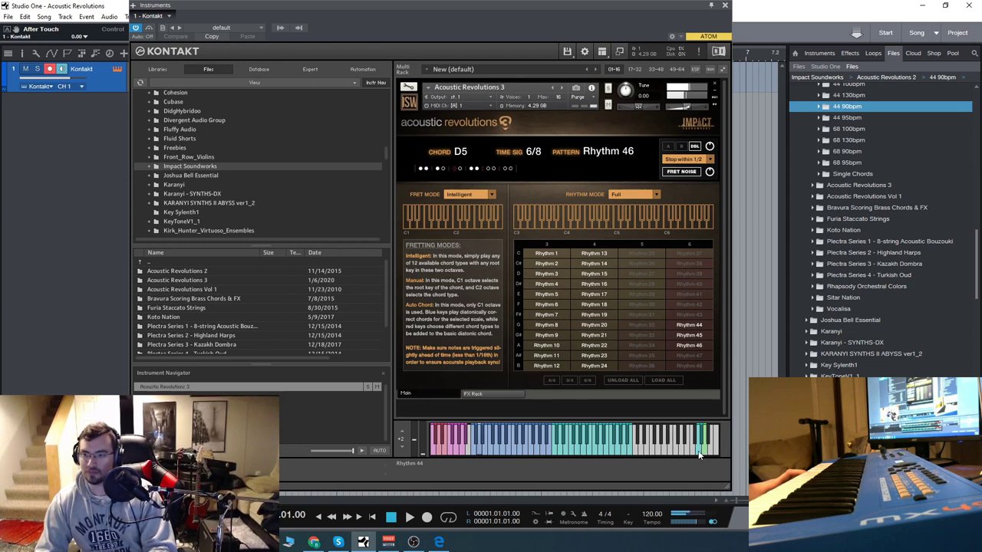
pyautogui.click(699, 456)
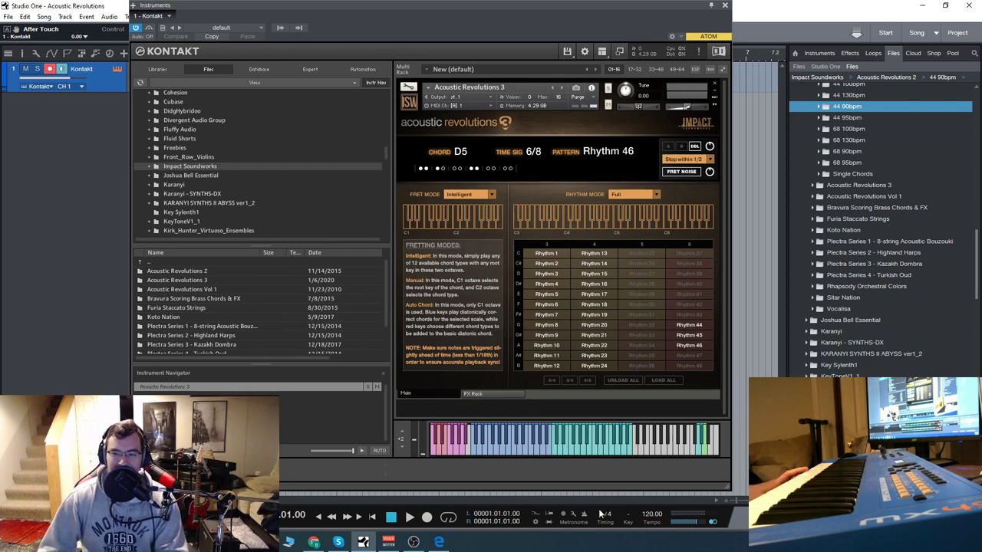
pyautogui.click(589, 464)
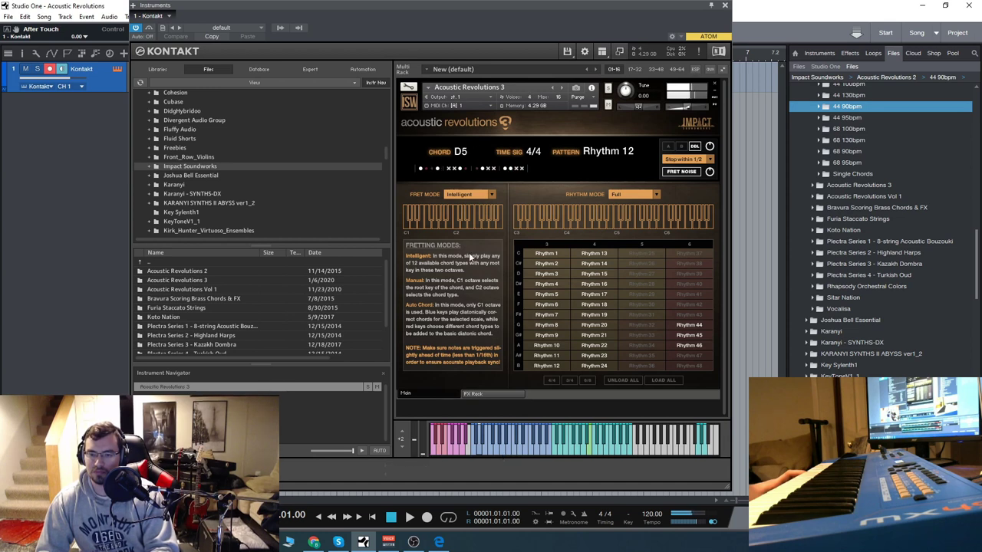
# - Switch the Acoustic Revolutions 3 fret mode to Manual and on to Auto Chord
pyautogui.click(491, 194)
pyautogui.click(469, 212)
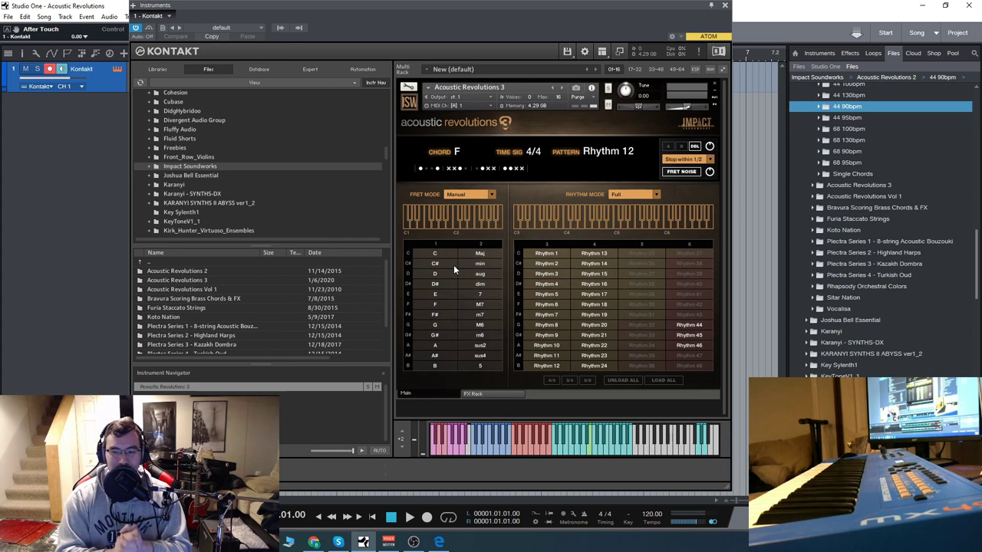
pyautogui.click(456, 198)
pyautogui.click(464, 226)
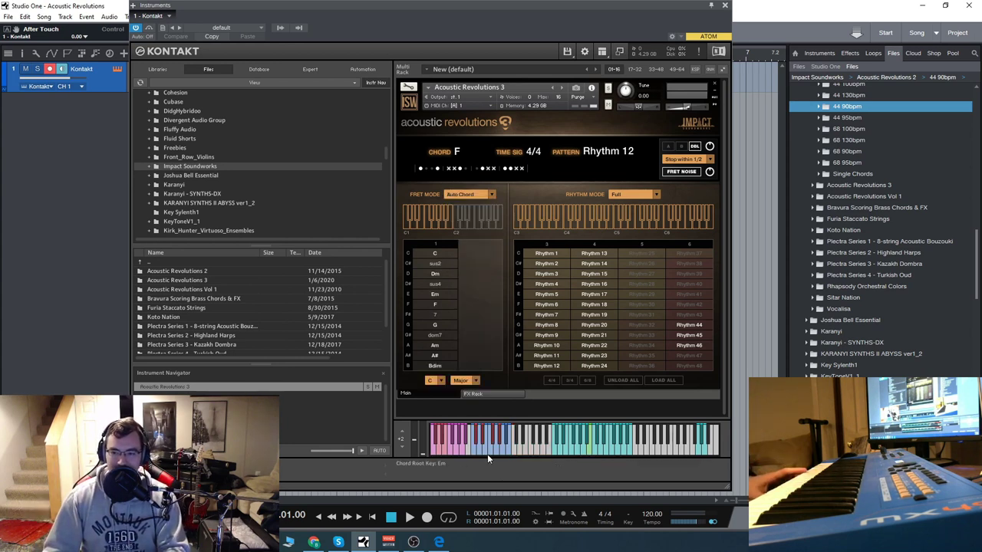
# - Audition the Em, Am, Dm, G, F and C chords of the C Major scale in Auto Chord mode
pyautogui.click(487, 455)
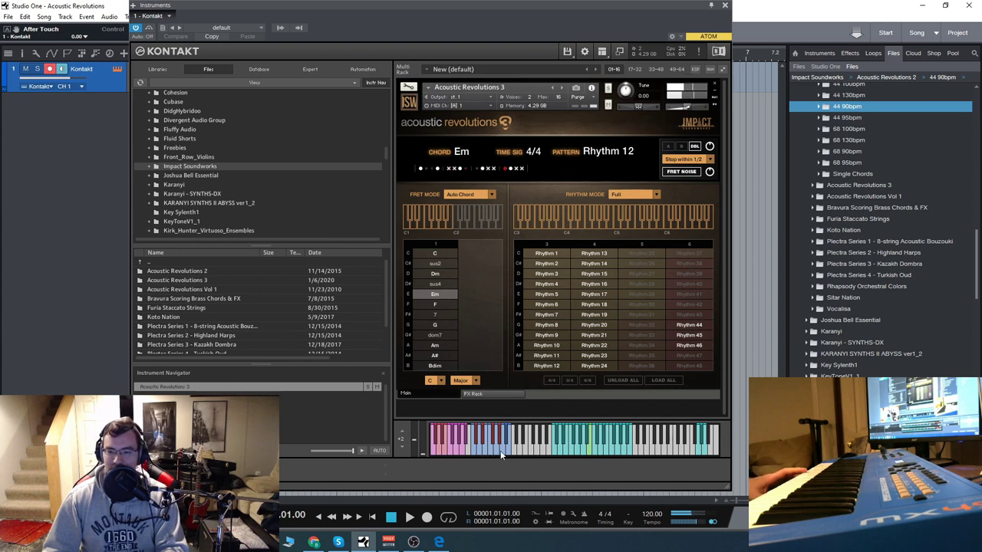
pyautogui.click(503, 455)
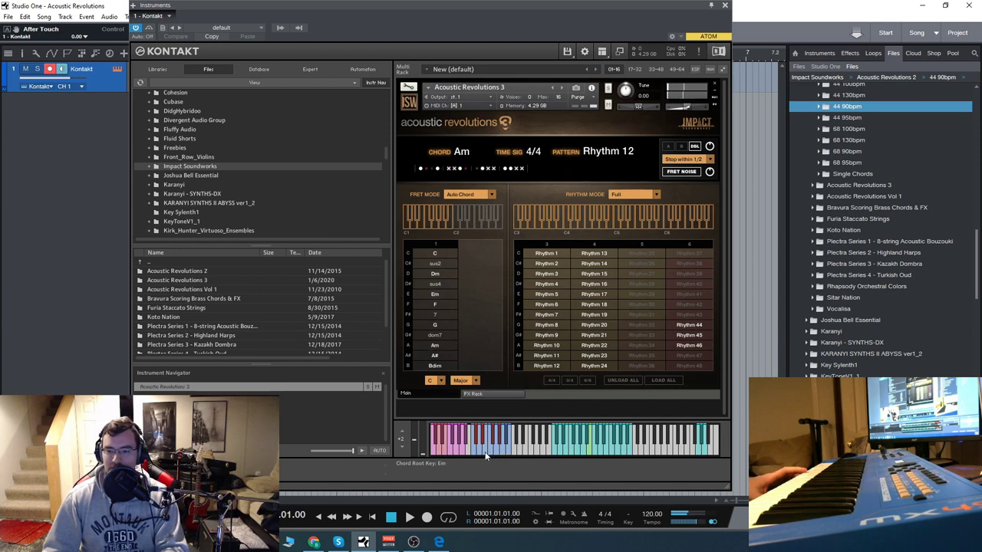
pyautogui.click(486, 456)
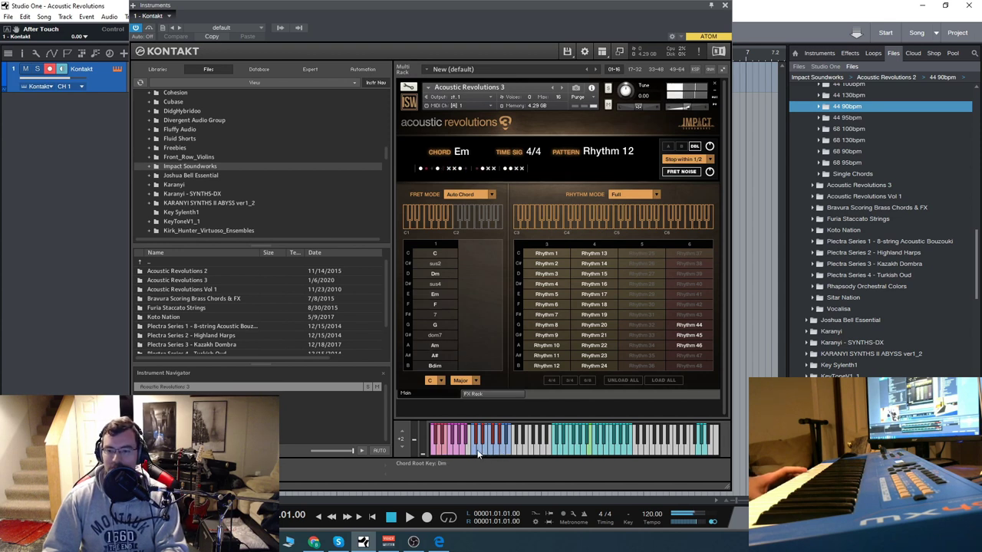
pyautogui.click(478, 454)
pyautogui.click(498, 454)
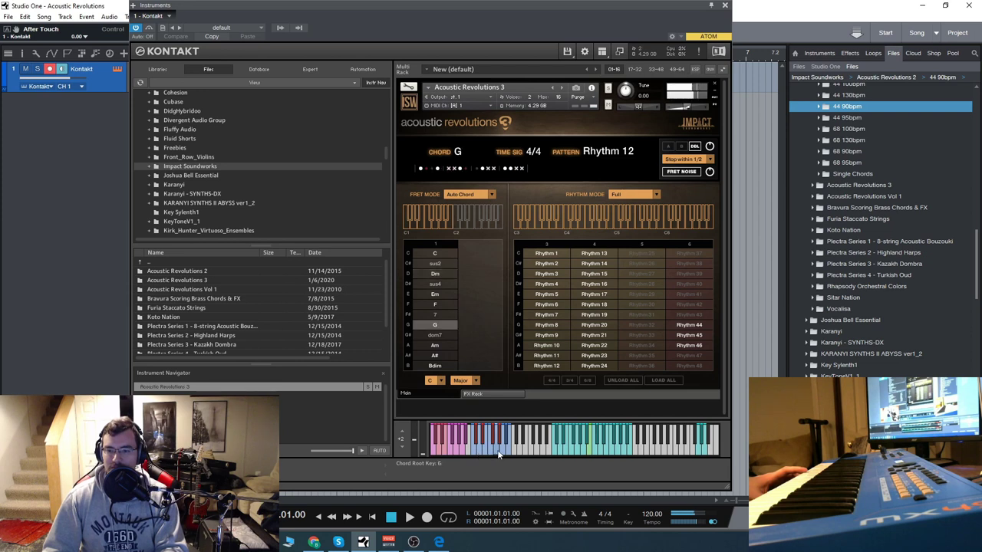
pyautogui.click(492, 454)
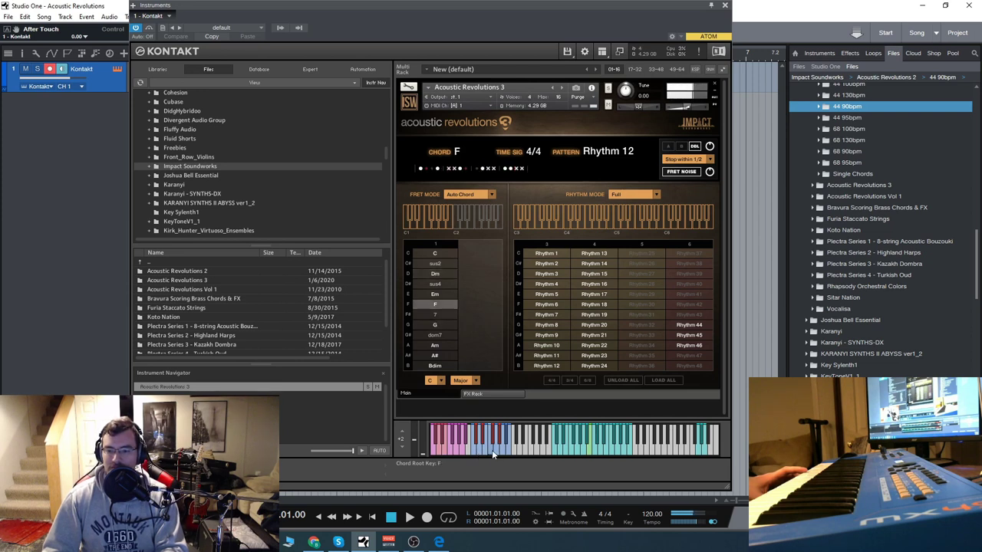
pyautogui.click(482, 452)
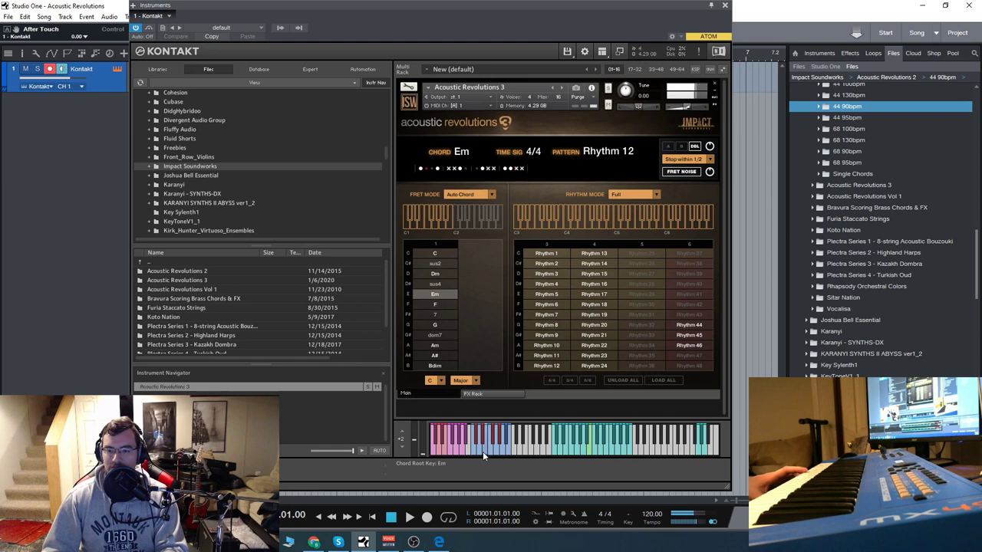
pyautogui.click(476, 453)
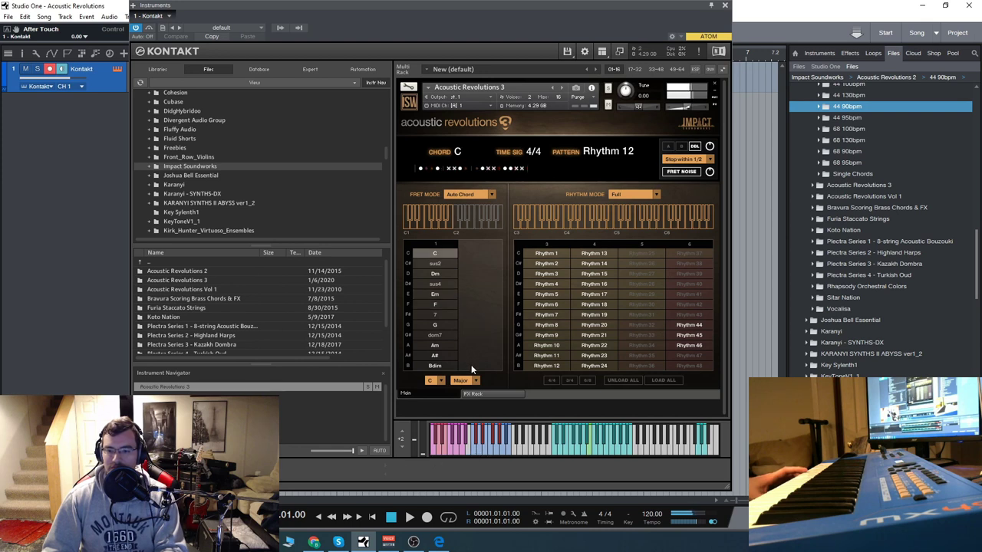
pyautogui.click(435, 275)
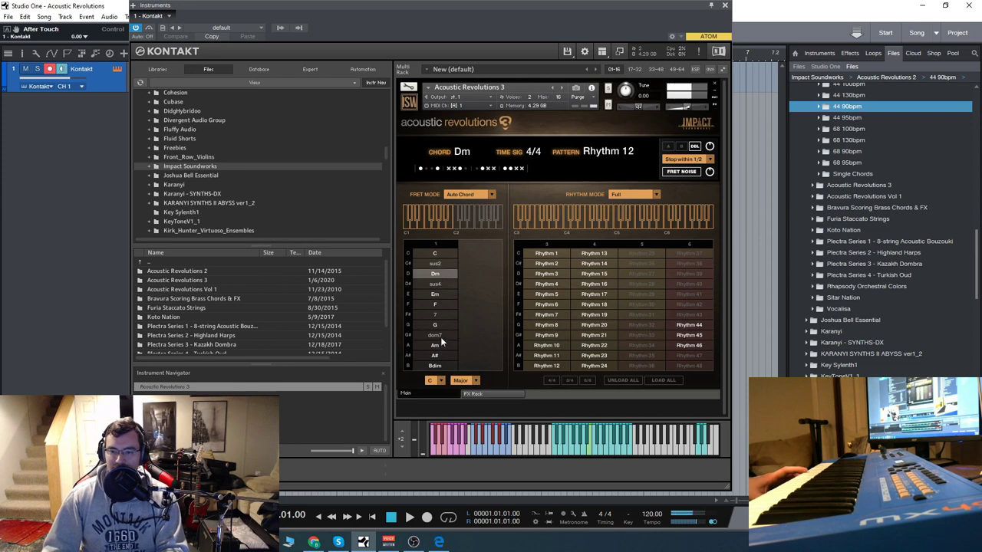
# - Set the Auto Chord scale type to Power and audition the F5 and C5 chords
pyautogui.click(474, 381)
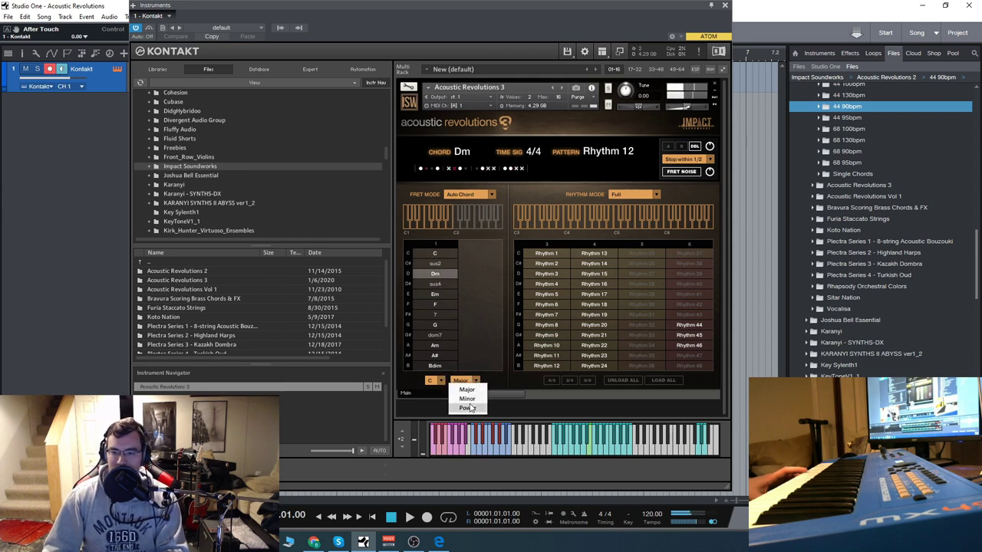
pyautogui.click(471, 408)
pyautogui.click(491, 452)
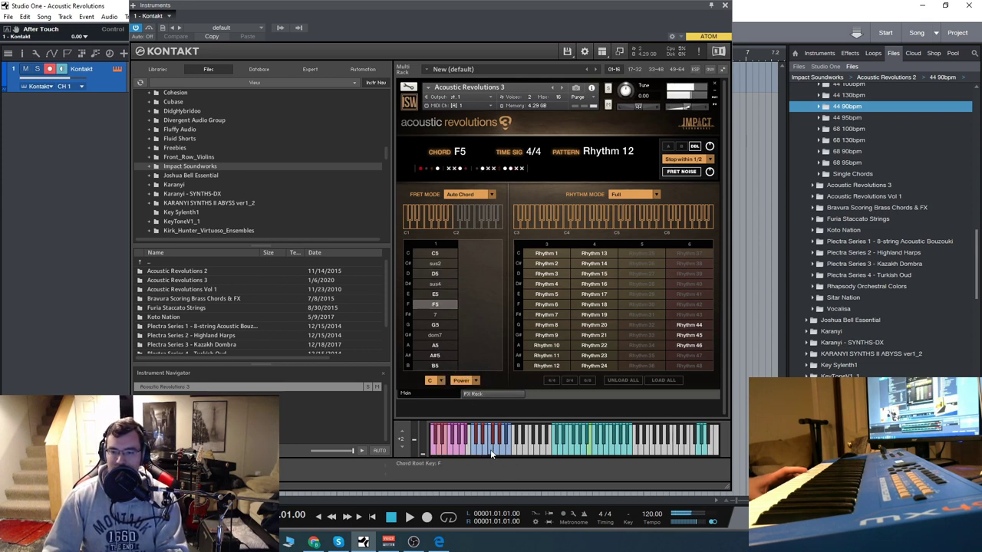
pyautogui.click(474, 453)
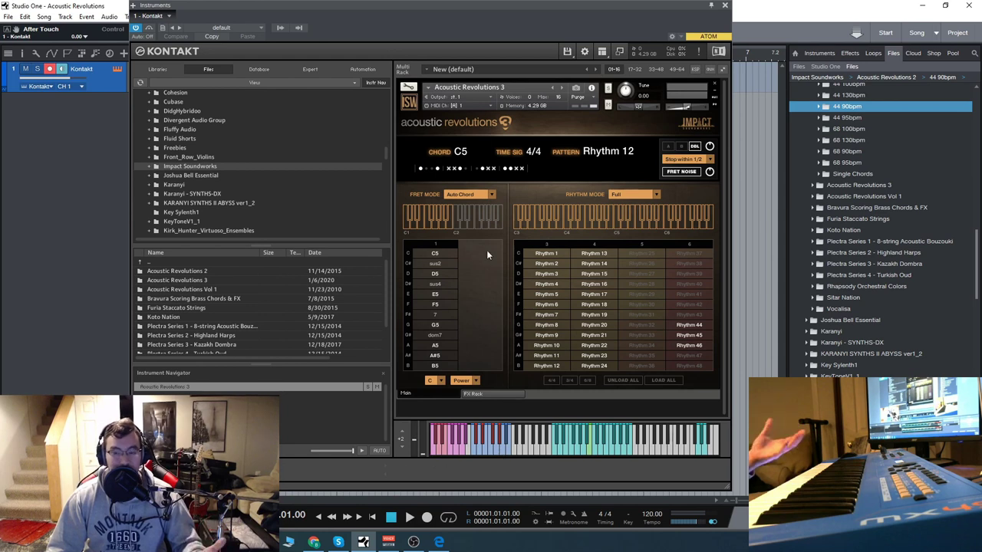
# - Cycle the fret mode through Intelligent and Auto Chord, ending on Manual
pyautogui.click(472, 195)
pyautogui.click(465, 203)
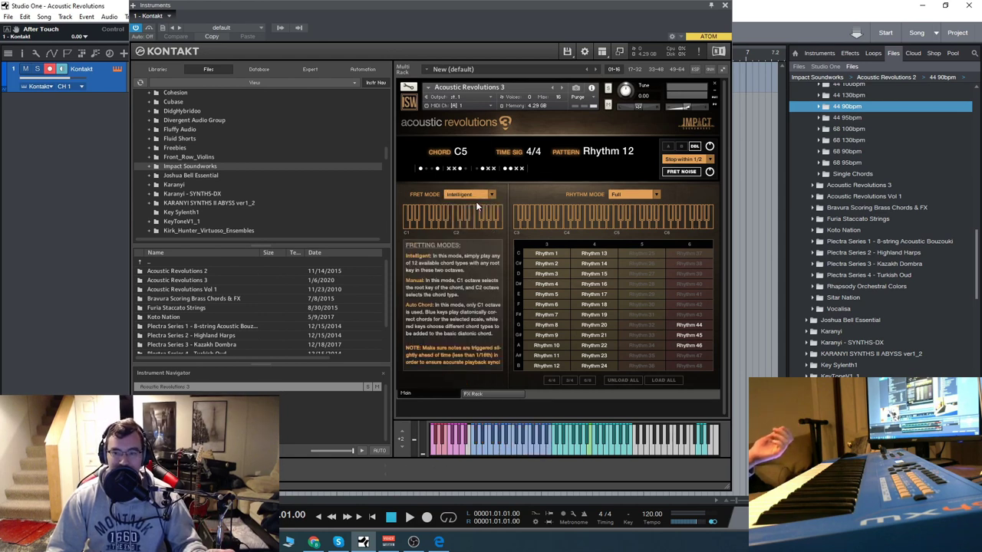
pyautogui.click(474, 195)
pyautogui.click(482, 223)
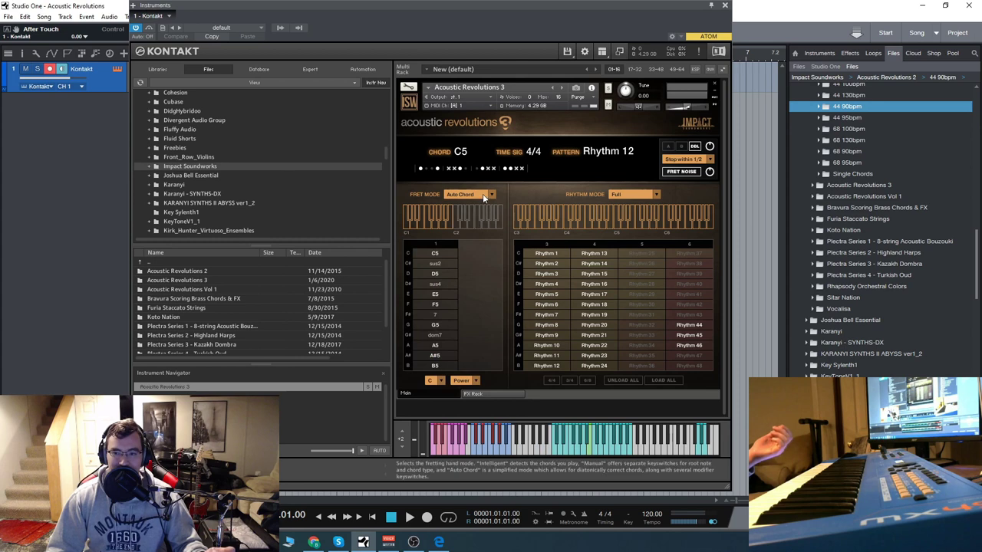
pyautogui.click(470, 195)
pyautogui.click(468, 213)
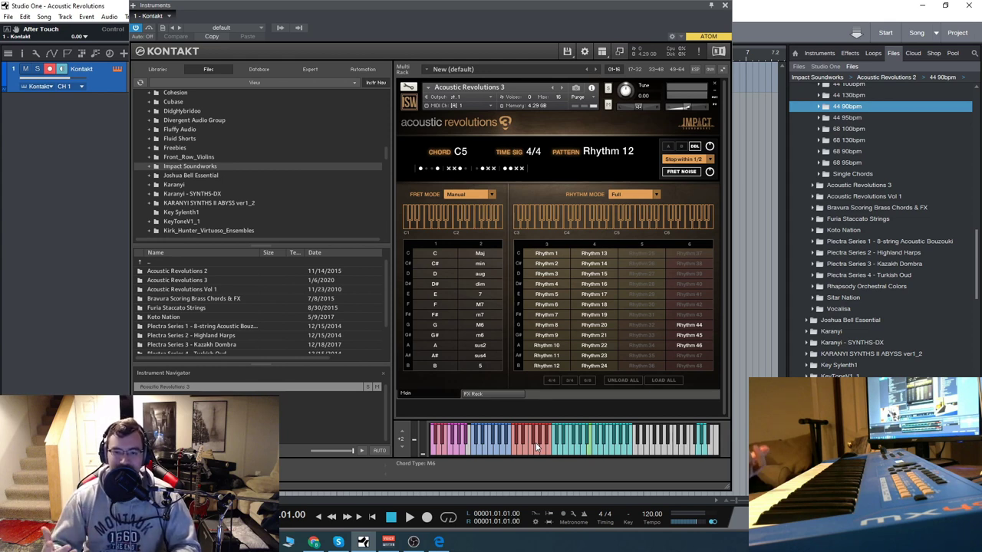
# - Move the Kontakt instrument window slightly down and to the right
pyautogui.moveTo(432, 15)
pyautogui.mouseDown()
pyautogui.moveTo(436, 8)
pyautogui.moveTo(427, 12)
pyautogui.mouseUp()
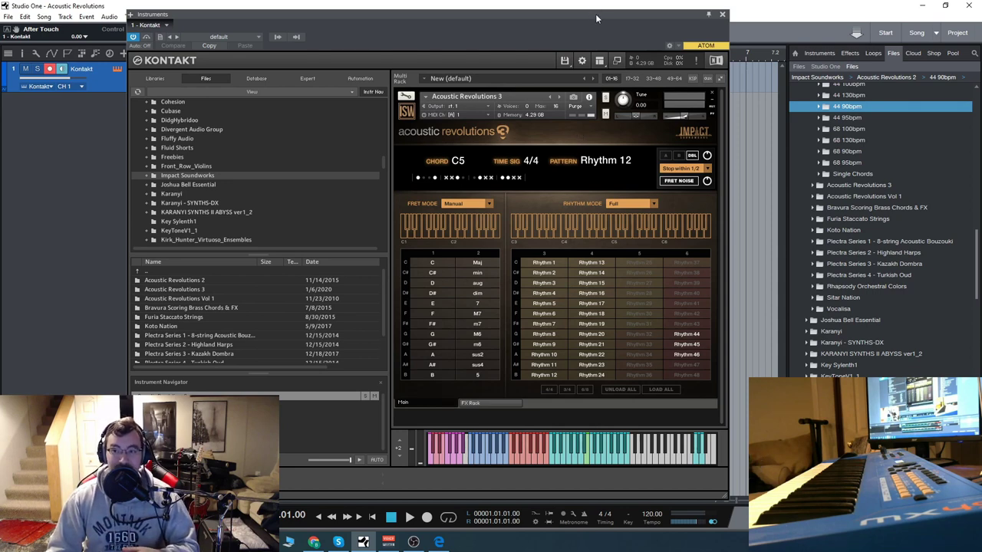
pyautogui.moveTo(595, 14)
pyautogui.mouseDown()
pyautogui.moveTo(607, 16)
pyautogui.moveTo(598, 15)
pyautogui.mouseUp()
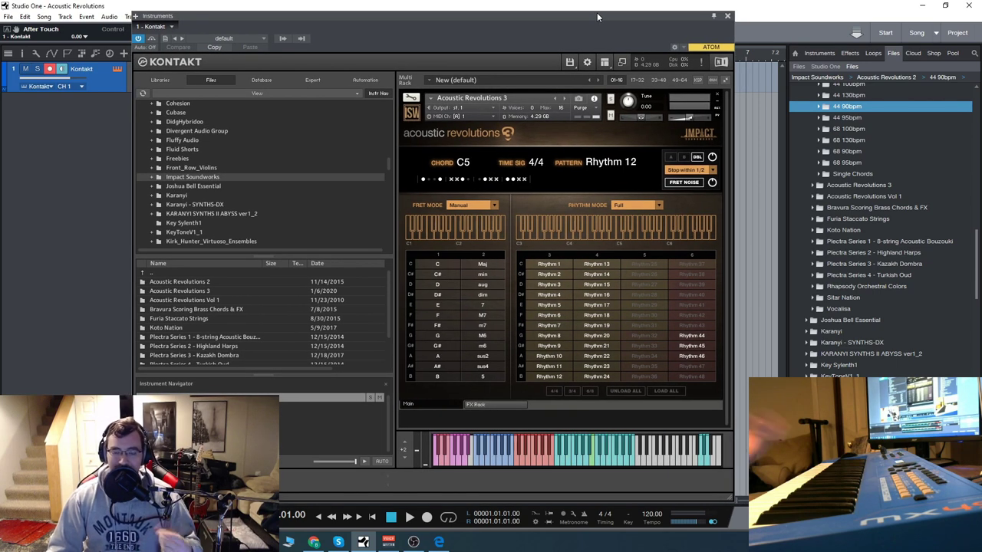